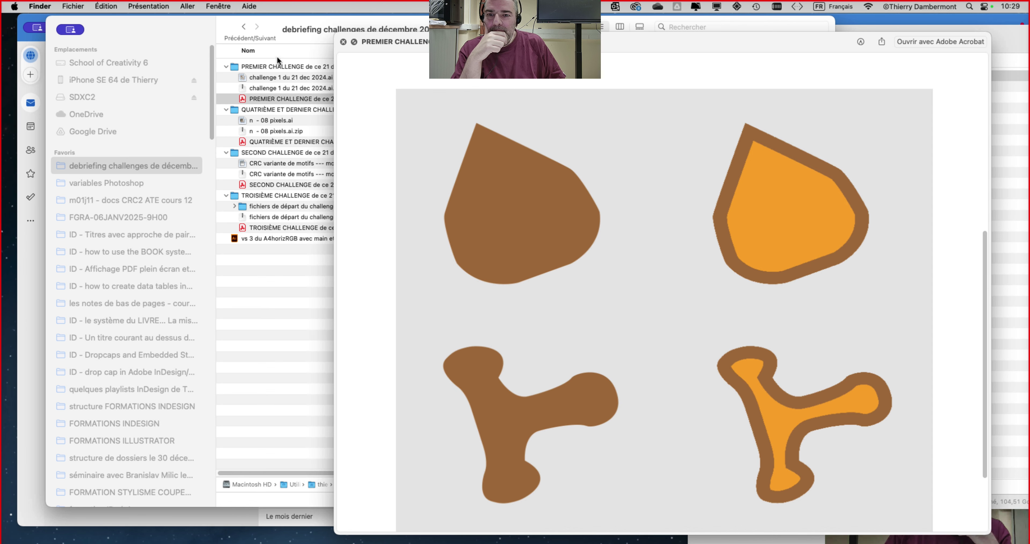
- Close the PDF preview and open the file challenge 1 du 21 dec 2024.ai in Illustrator
click(287, 99)
click(344, 41)
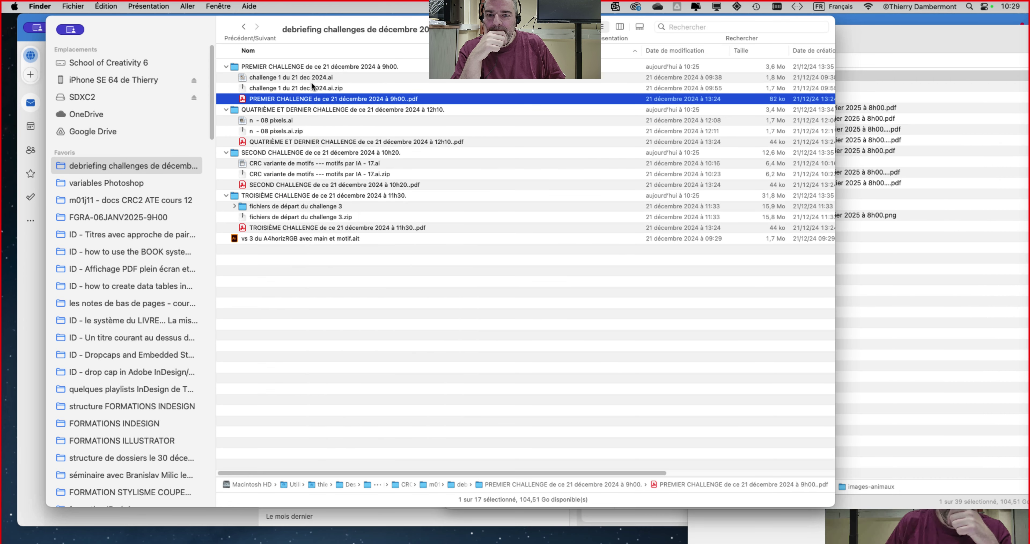
click(314, 85)
drag(319, 78, 24, 254)
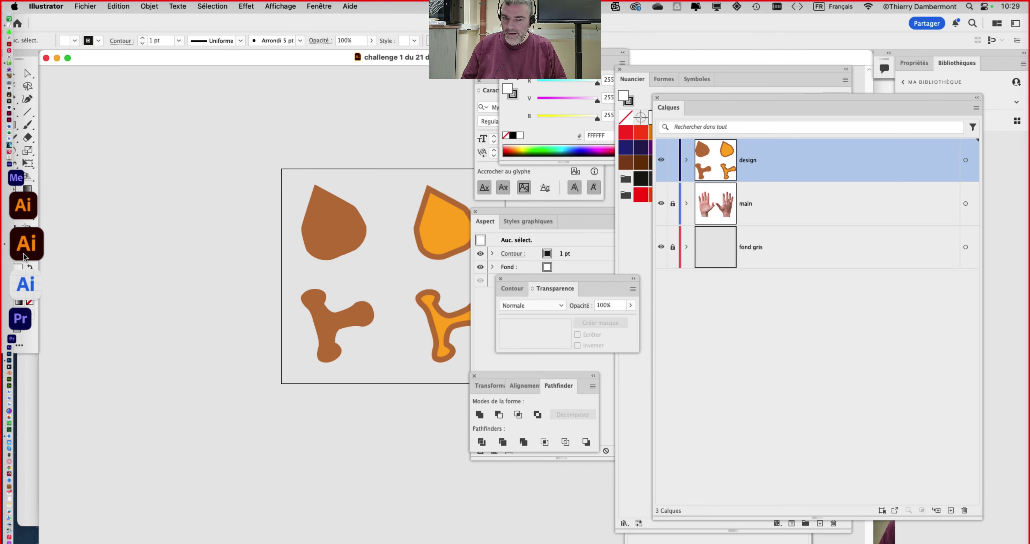
- Hide the floating panels while keeping the tools visible, and widen the document window across the screen
key(shift+Tab)
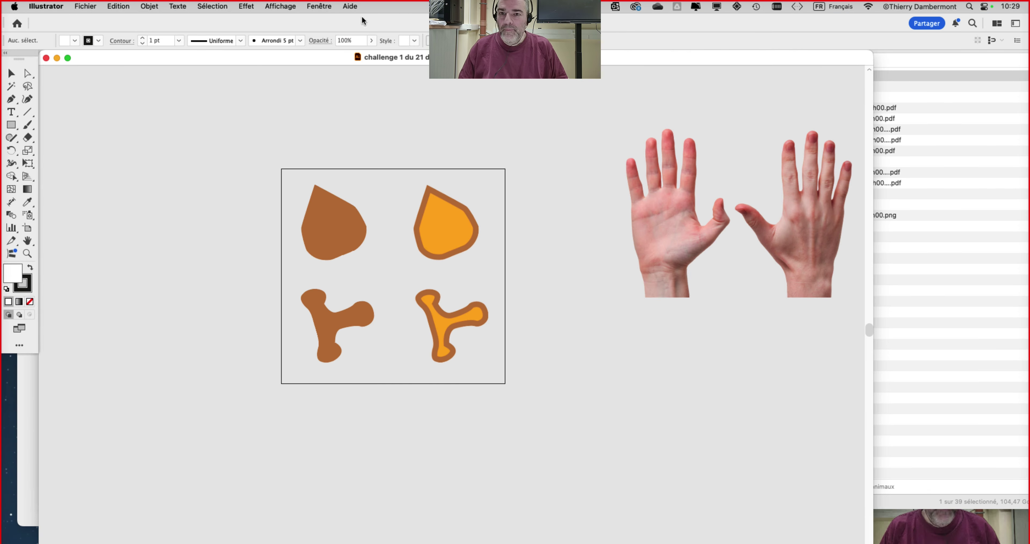
scroll(783, 519, down, 5)
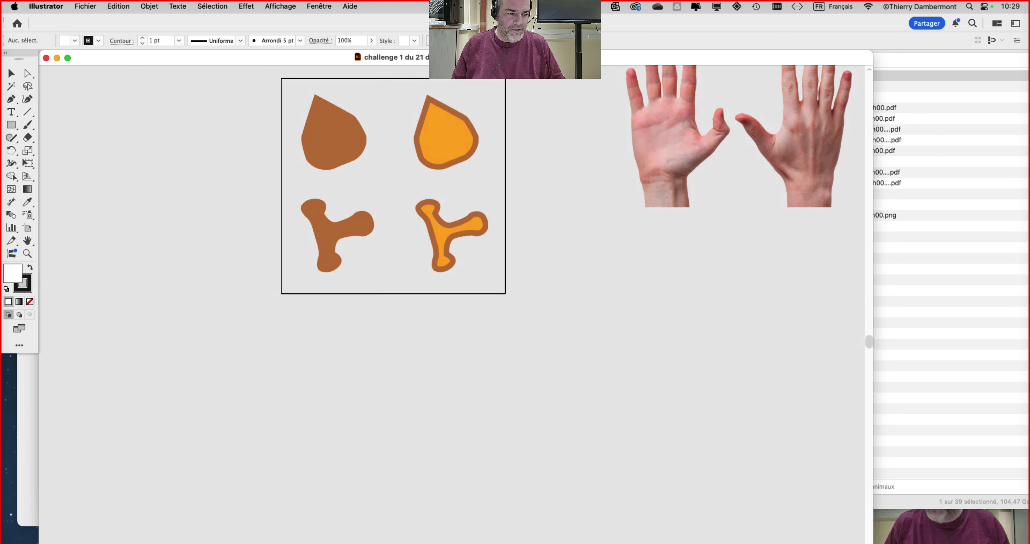
scroll(783, 519, up, 5)
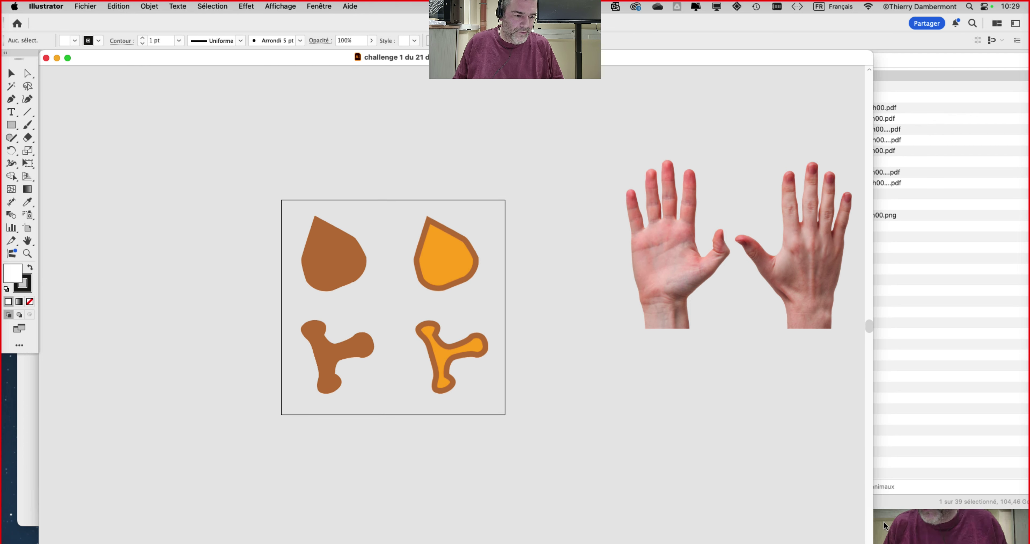
drag(874, 524, 1028, 530)
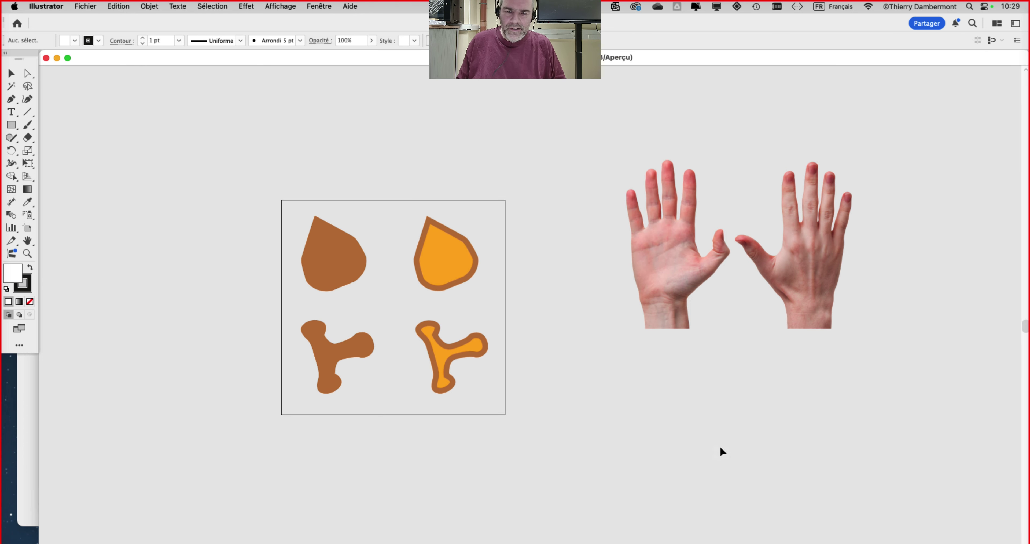
scroll(344, 276, up, 2)
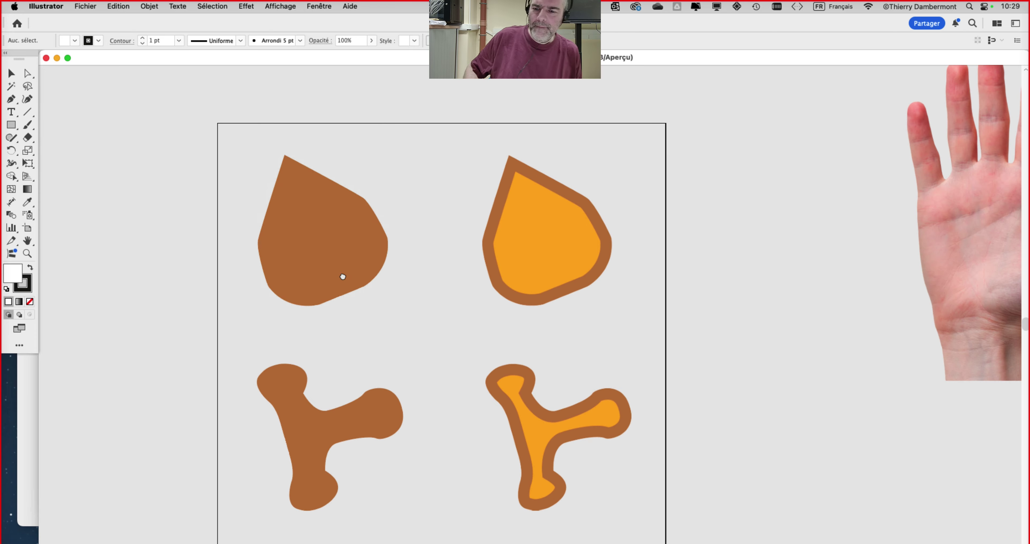
scroll(340, 278, right, 2)
scroll(340, 278, down, 1)
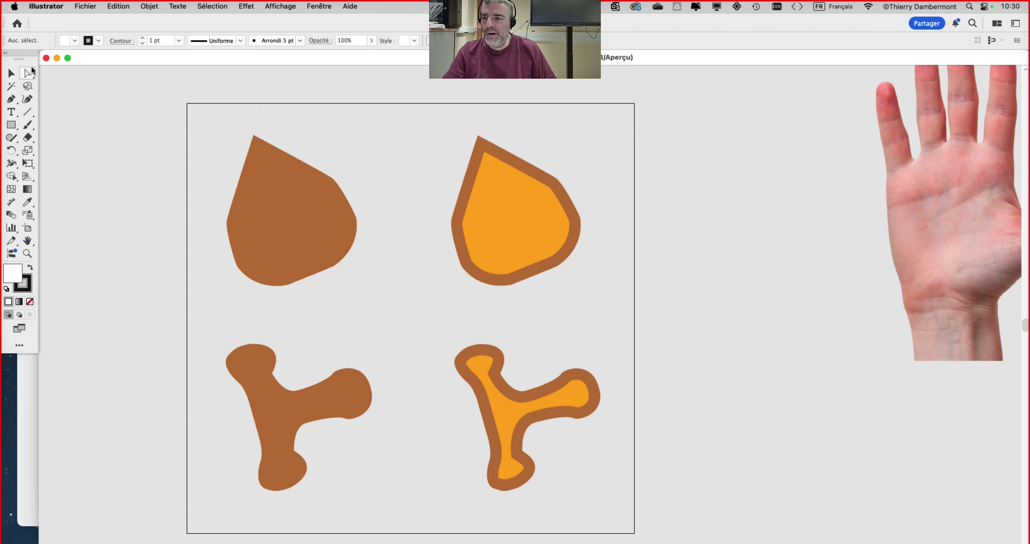
- Float the tools over the canvas with the Selection tool active, and shift the document window to the screen's left edge
drag(26, 54, 53, 84)
click(40, 105)
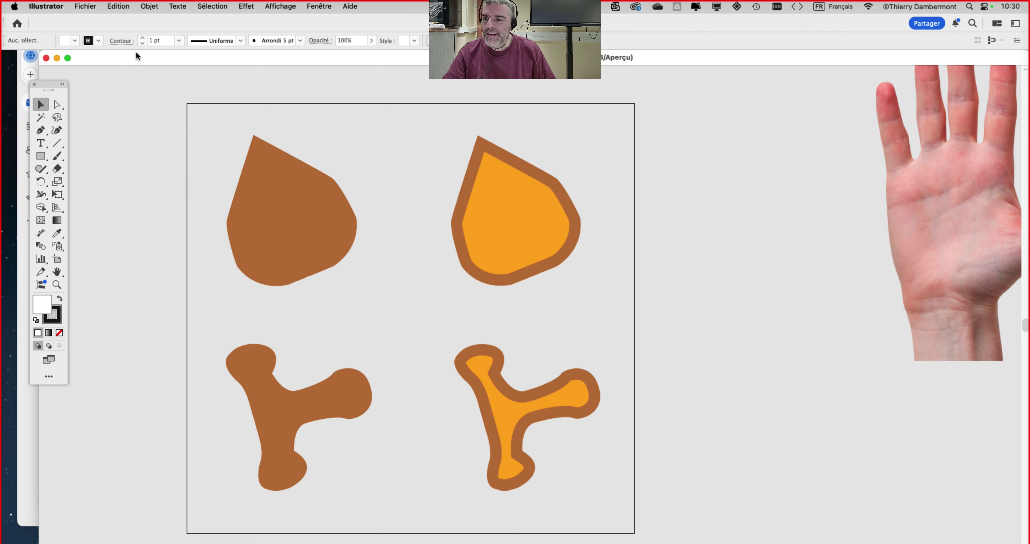
drag(115, 58, 80, 58)
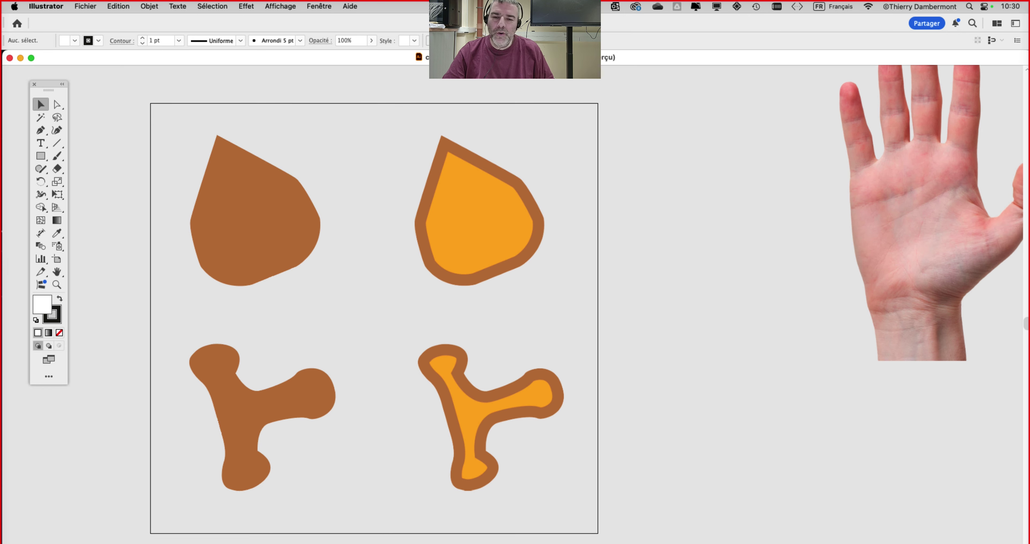
drag(50, 84, 41, 86)
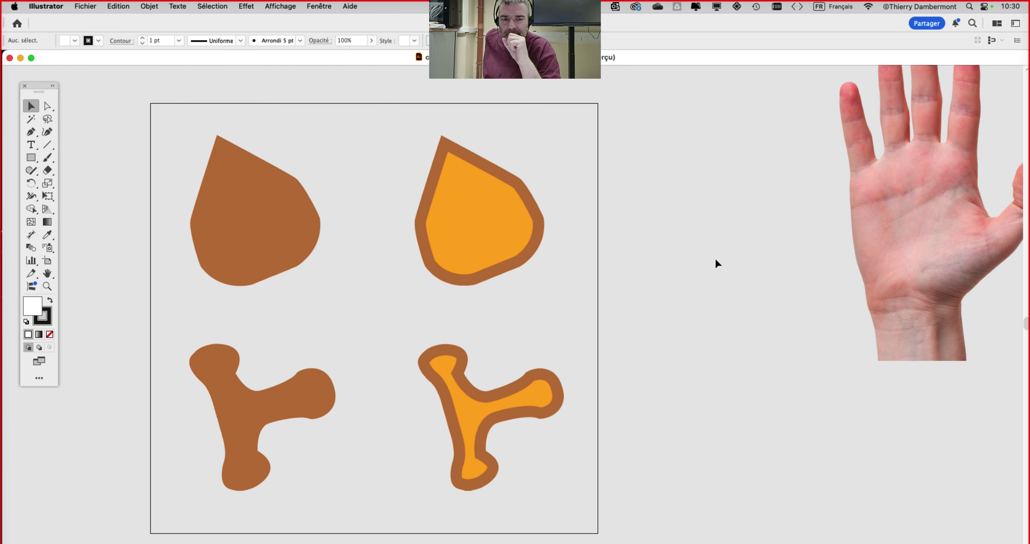
- Move the two orange-and-brown model shapes off the artboard, into the space before the hand photo
drag(553, 171, 723, 397)
click(663, 380)
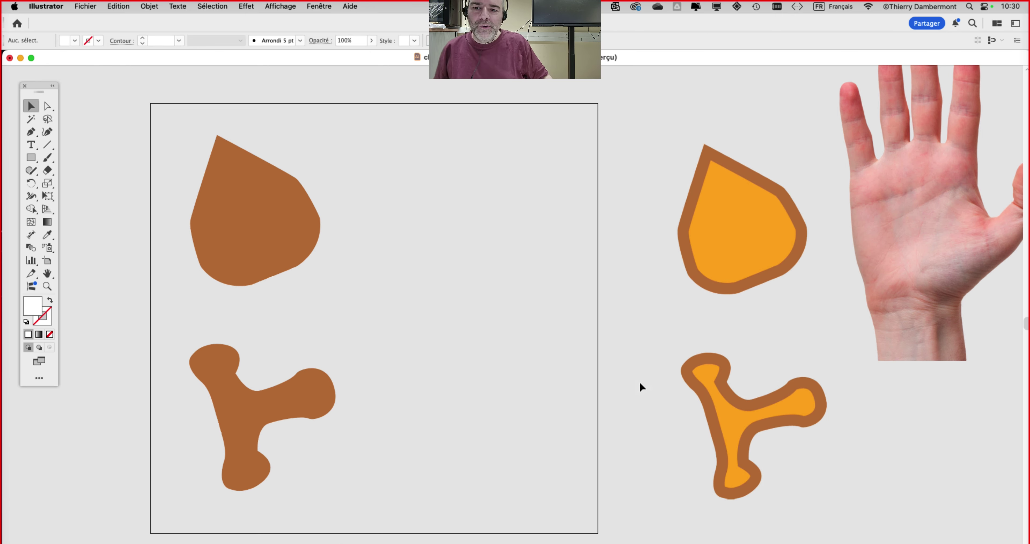
click(239, 239)
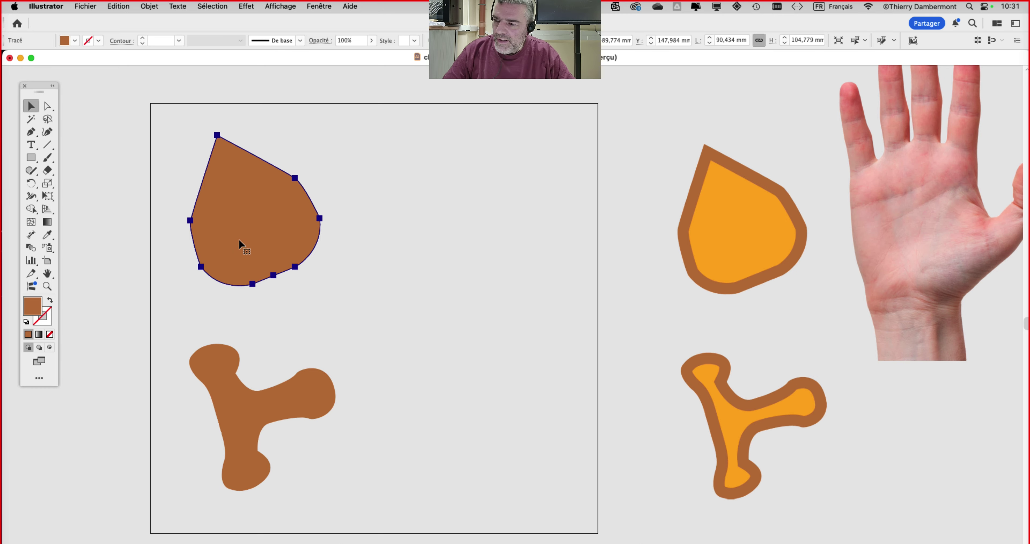
click(298, 129)
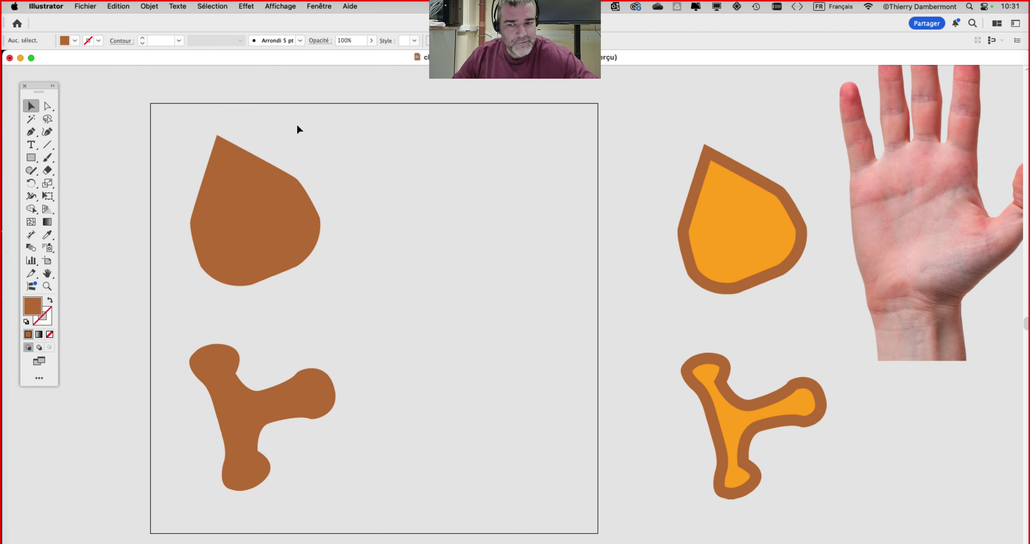
- Display the appearance attributes of the brown teardrop shape and duplicate its brown fill
click(245, 238)
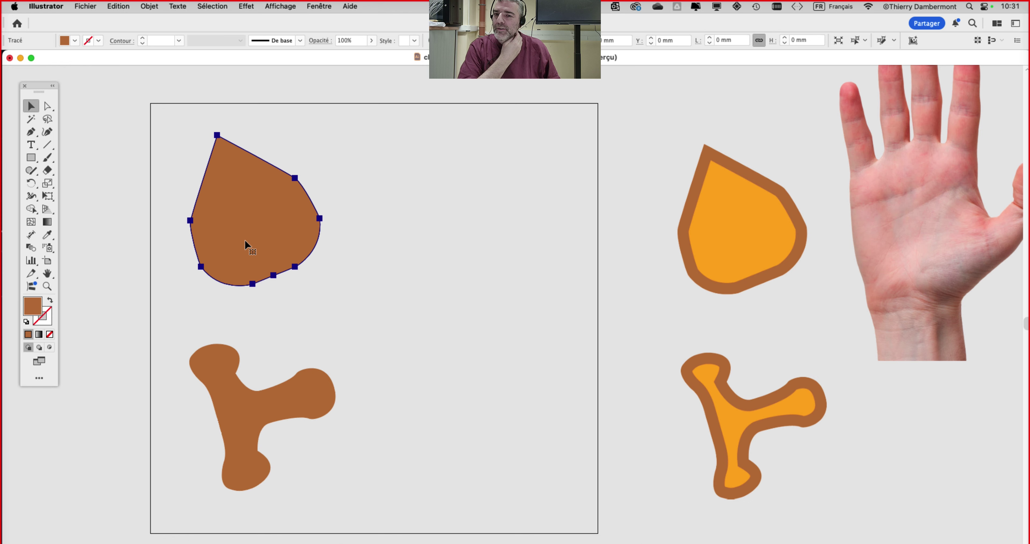
click(328, 5)
click(358, 209)
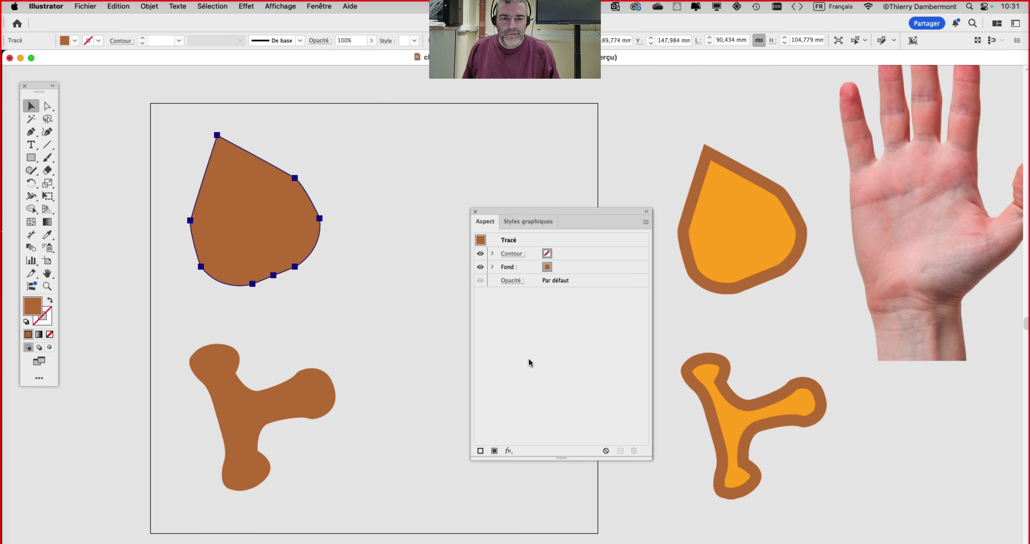
drag(526, 212, 480, 149)
click(527, 206)
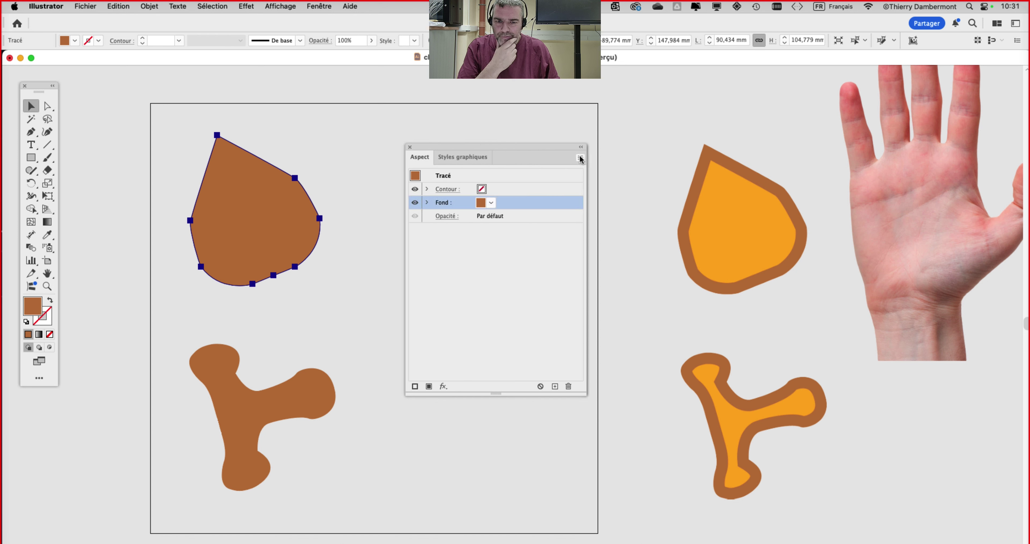
drag(520, 204, 563, 301)
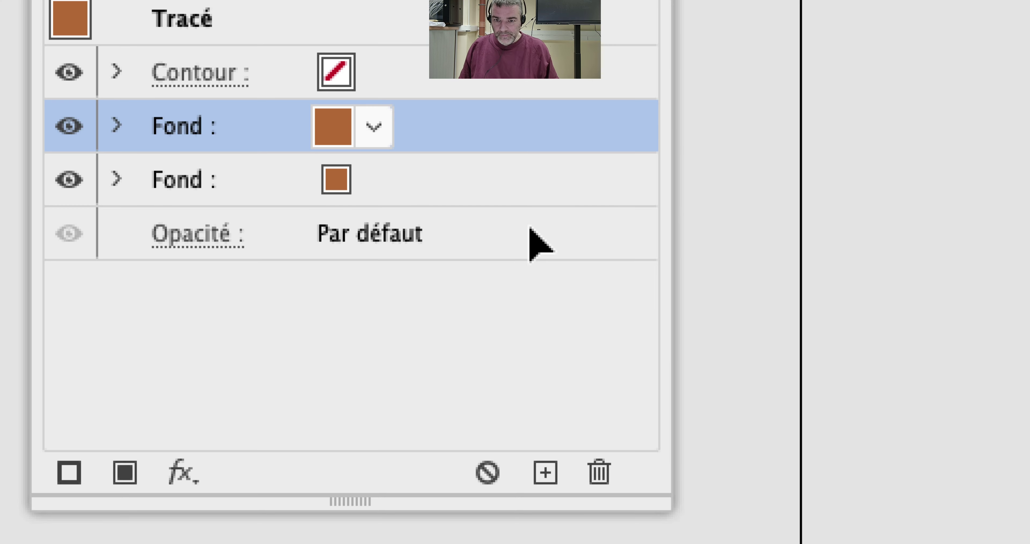
- Change the teardrop's upper fill to the light orange swatch
click(486, 205)
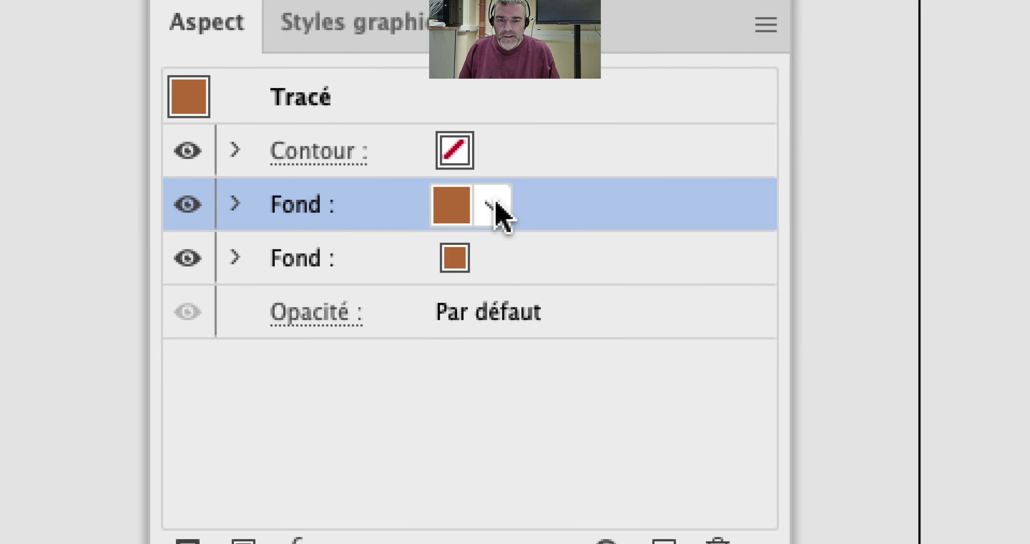
click(491, 202)
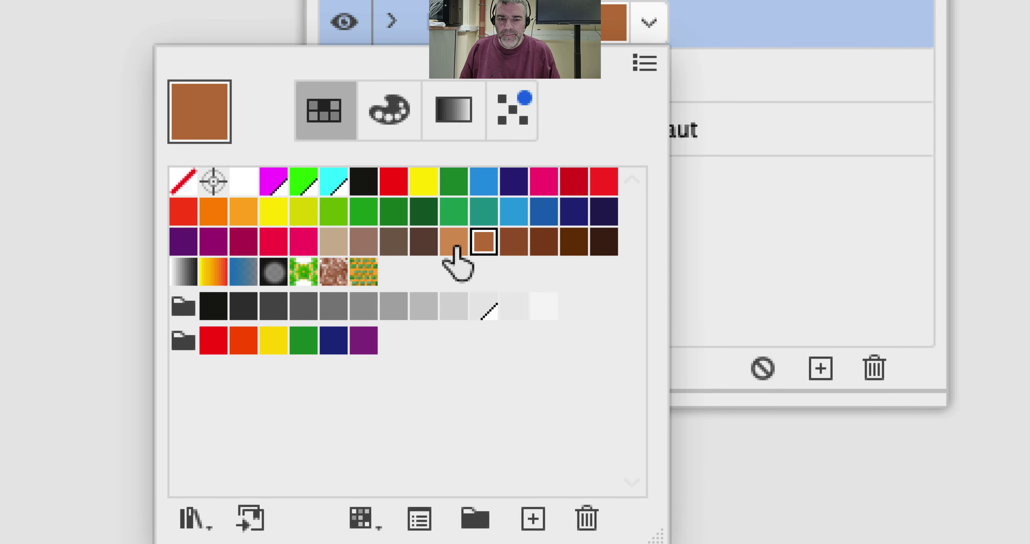
click(394, 361)
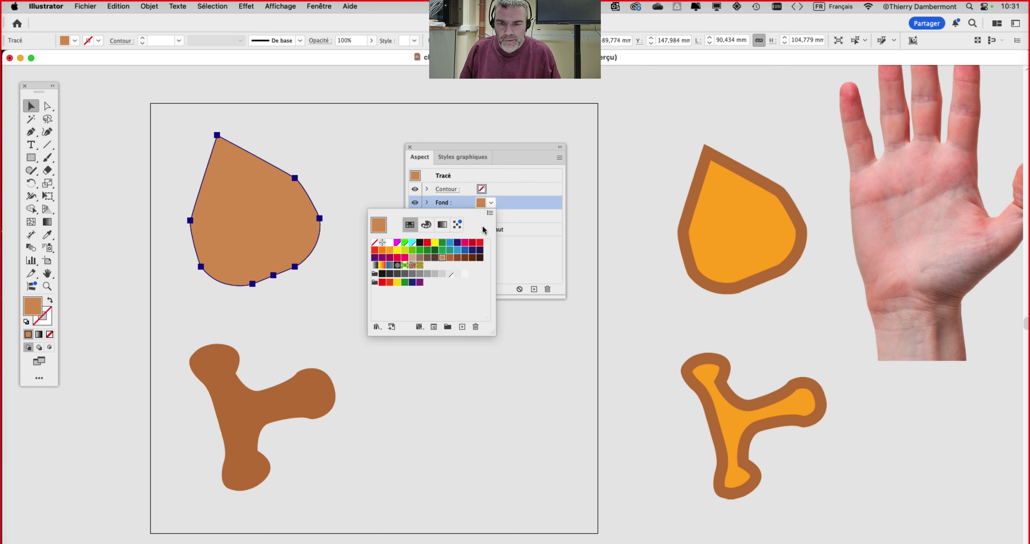
click(390, 250)
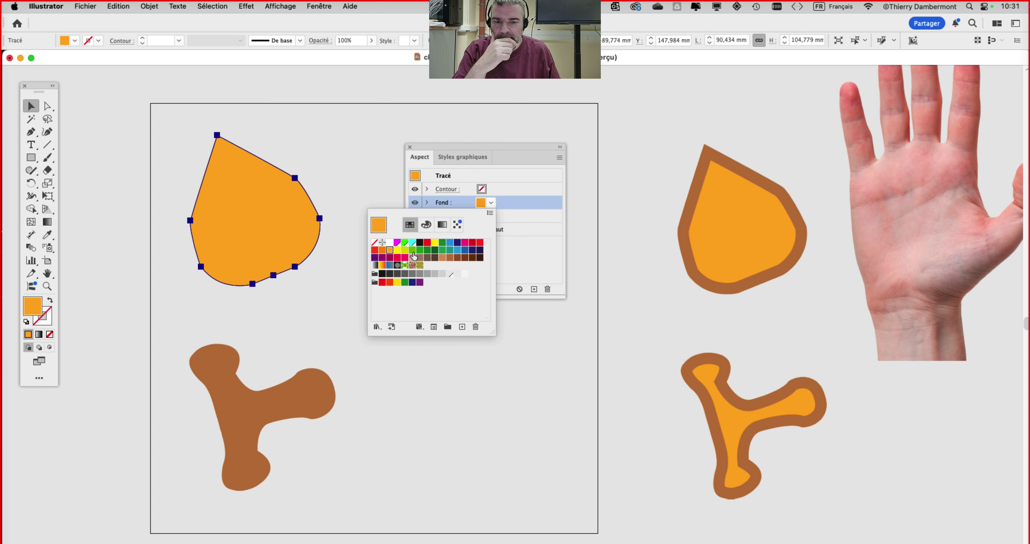
click(532, 258)
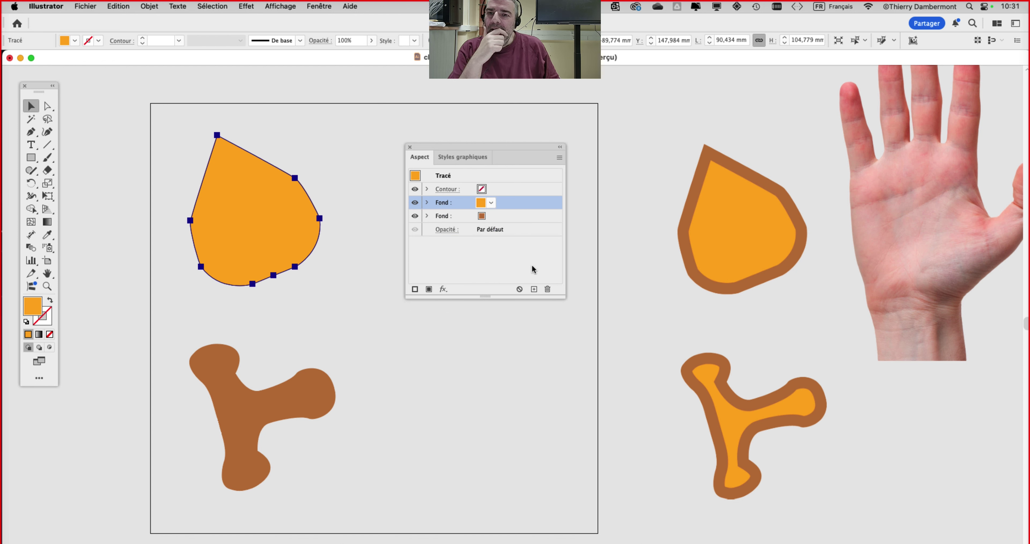
- Apply an Offset Path (Décalage) effect of 3,528 mm with a Pointe join and a limit of 4 to the teardrop
click(256, 5)
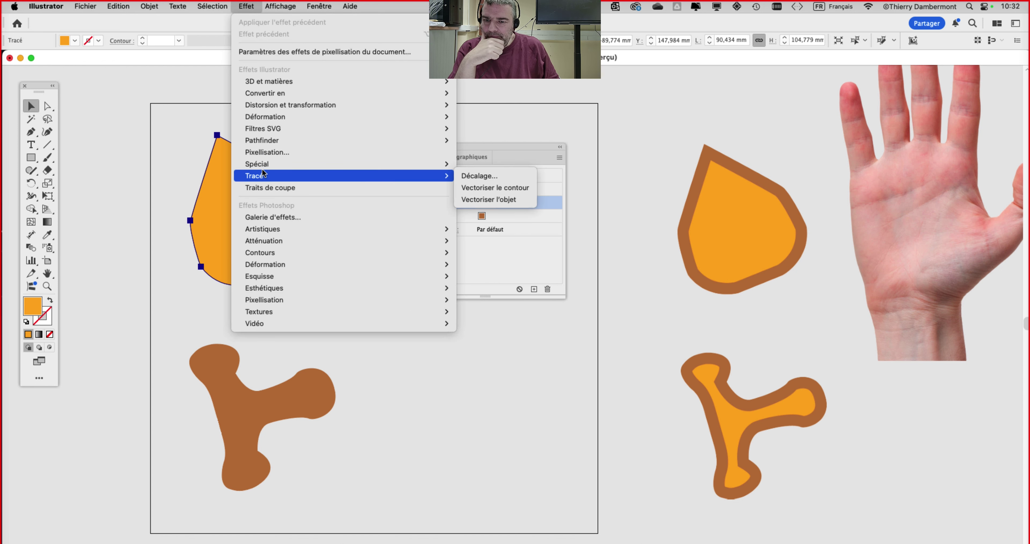
mouse_move(262, 174)
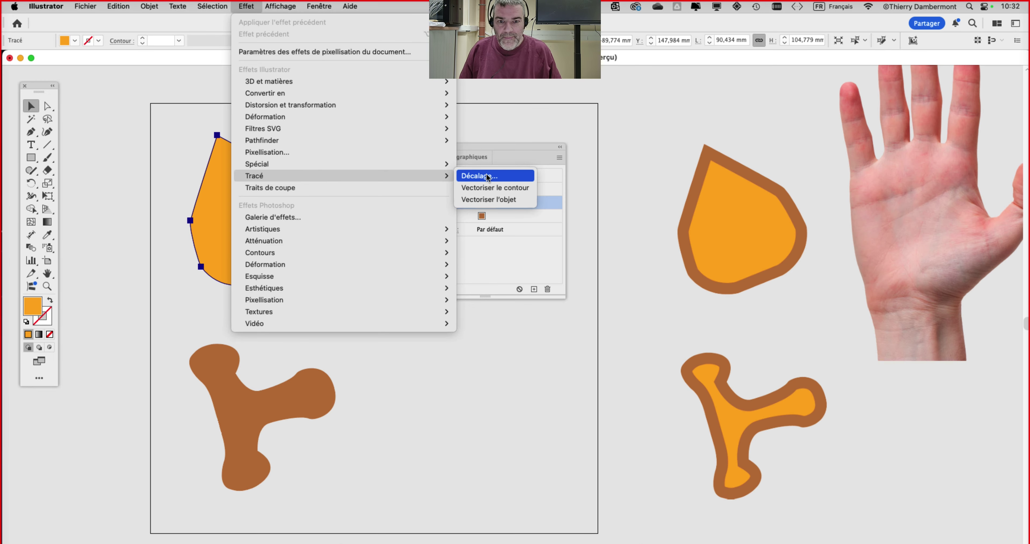
click(486, 175)
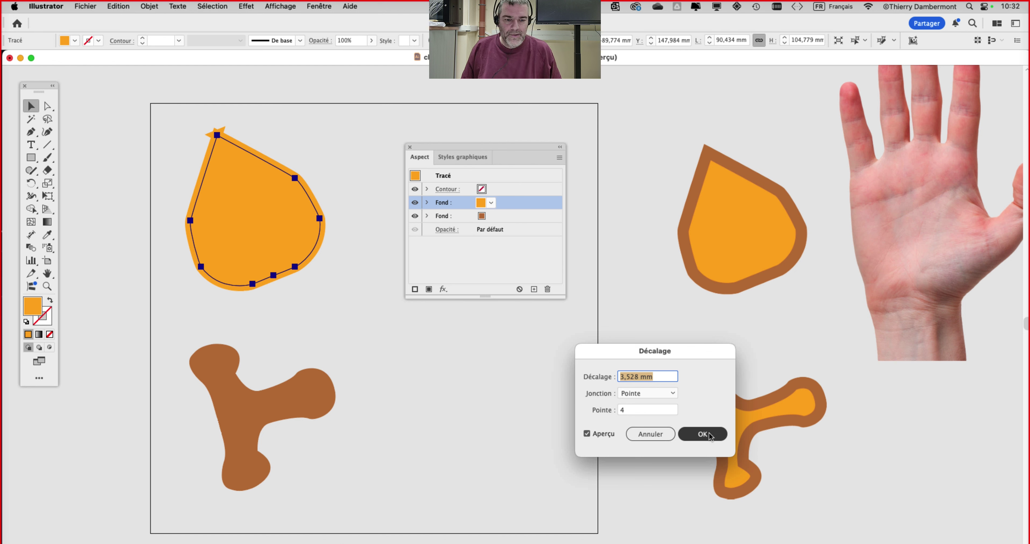
click(702, 434)
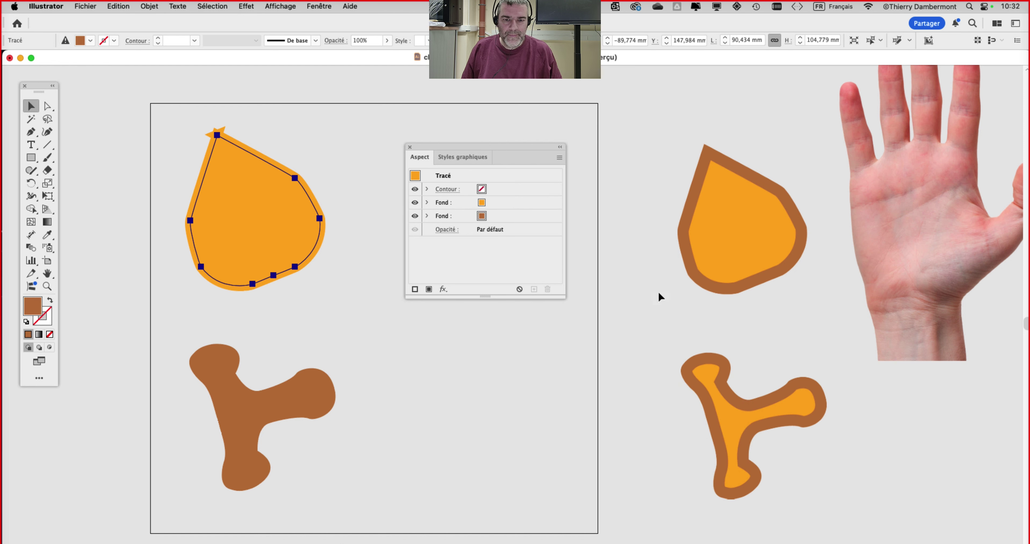
- Edit the orange fill's Offset Path effect, trying -5 mm and settling on an offset of -8 mm
click(427, 203)
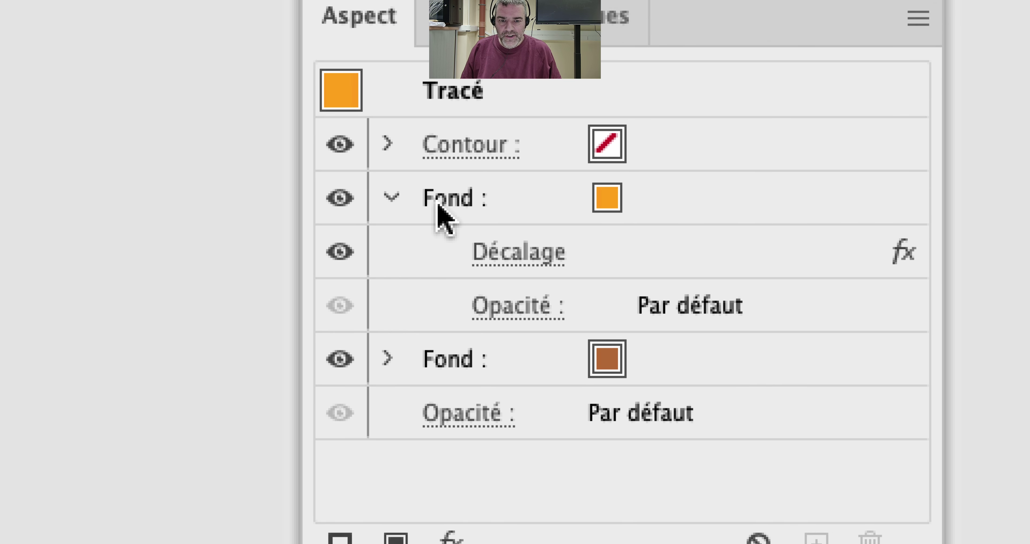
click(500, 256)
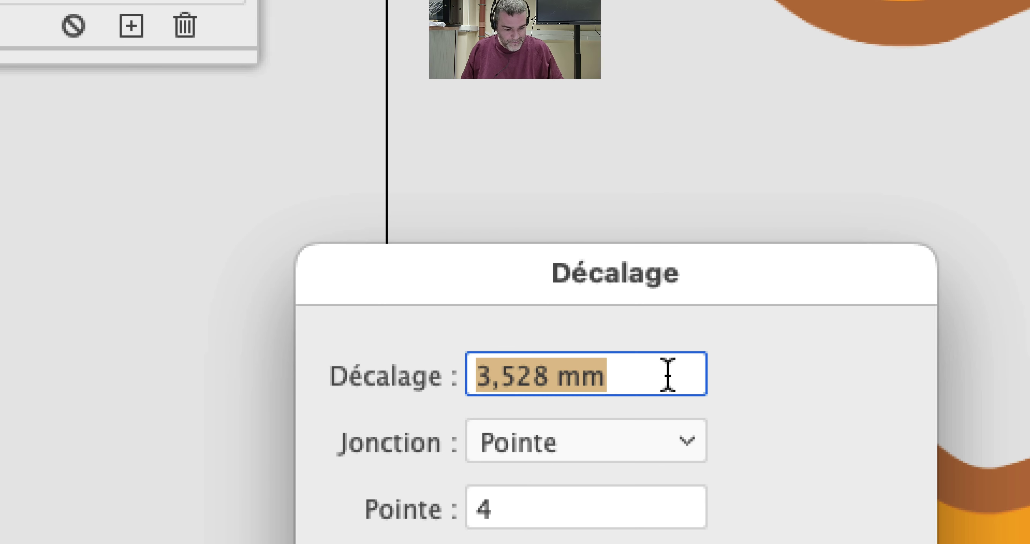
text(-5)
key(Tab)
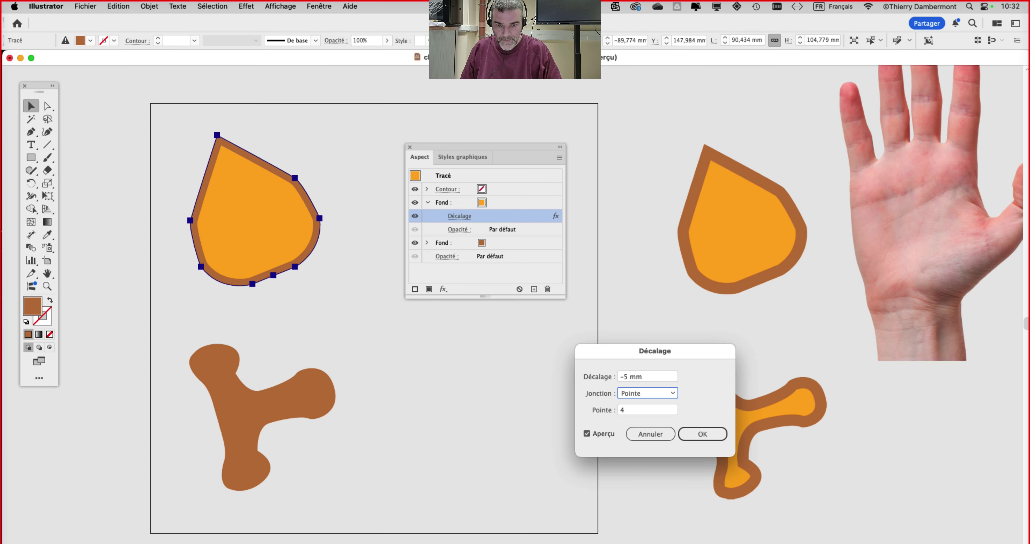
click(649, 376)
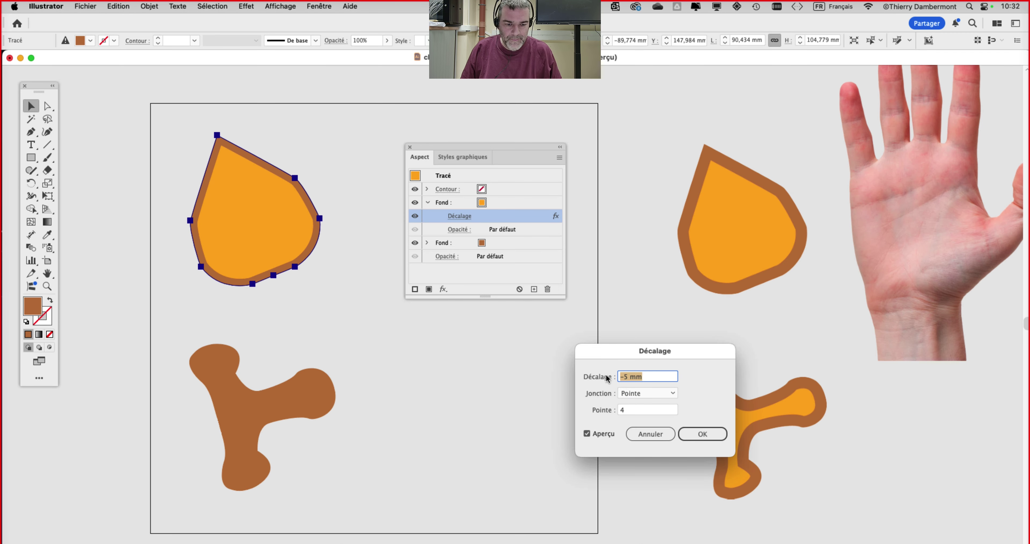
text(-8)
key(Tab)
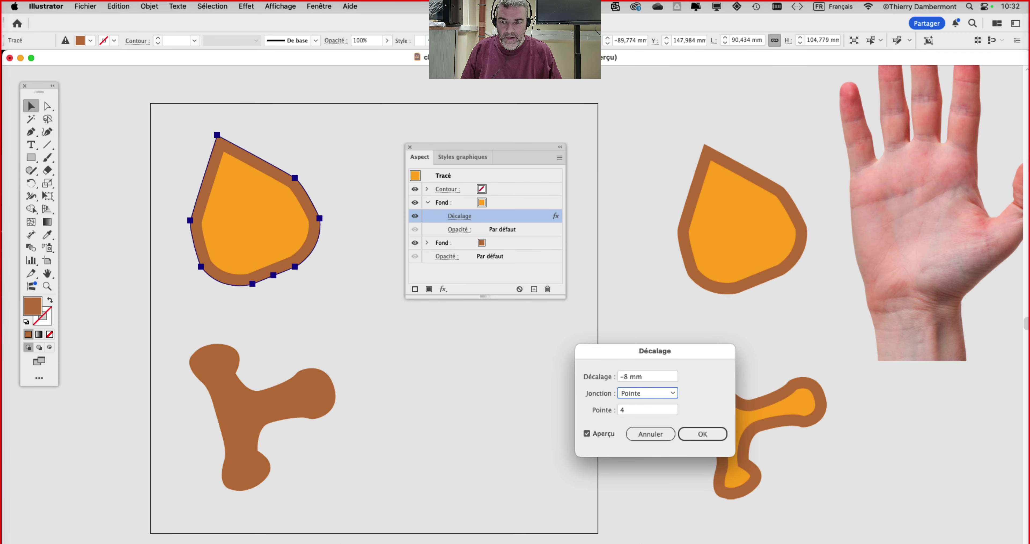
click(704, 434)
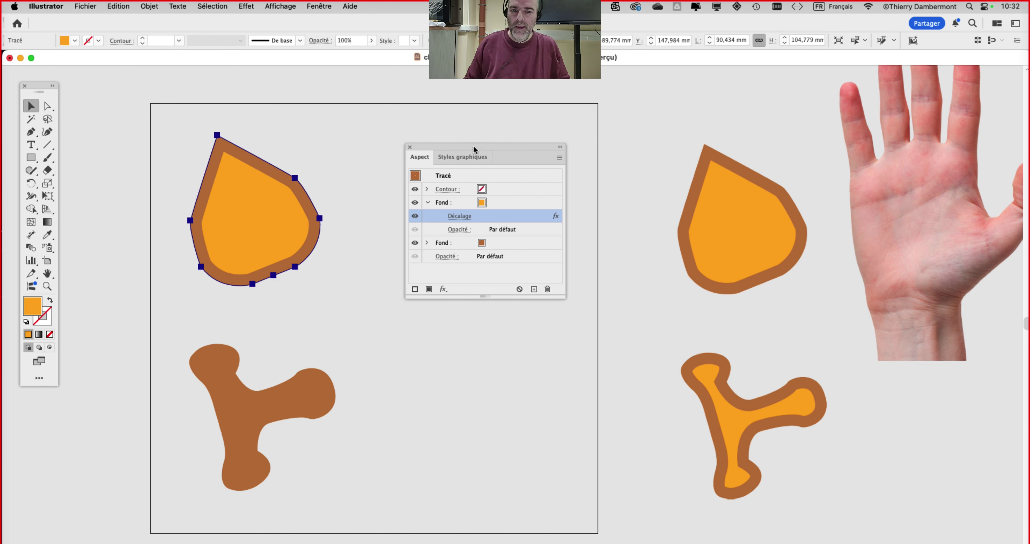
- Reposition the appearance attributes clear of the artwork and move the two-tone teardrop slightly down and to the left
drag(475, 149, 481, 321)
click(478, 221)
click(254, 232)
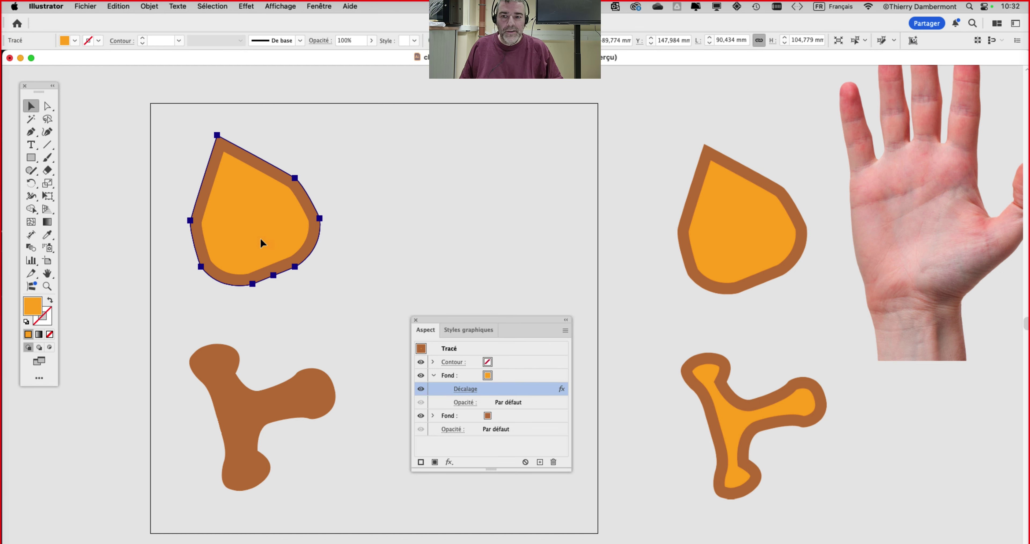
mouse_move(261, 239)
mouse_down()
mouse_move(258, 247)
mouse_move(257, 233)
mouse_up()
drag(478, 320, 500, 196)
drag(271, 208, 265, 203)
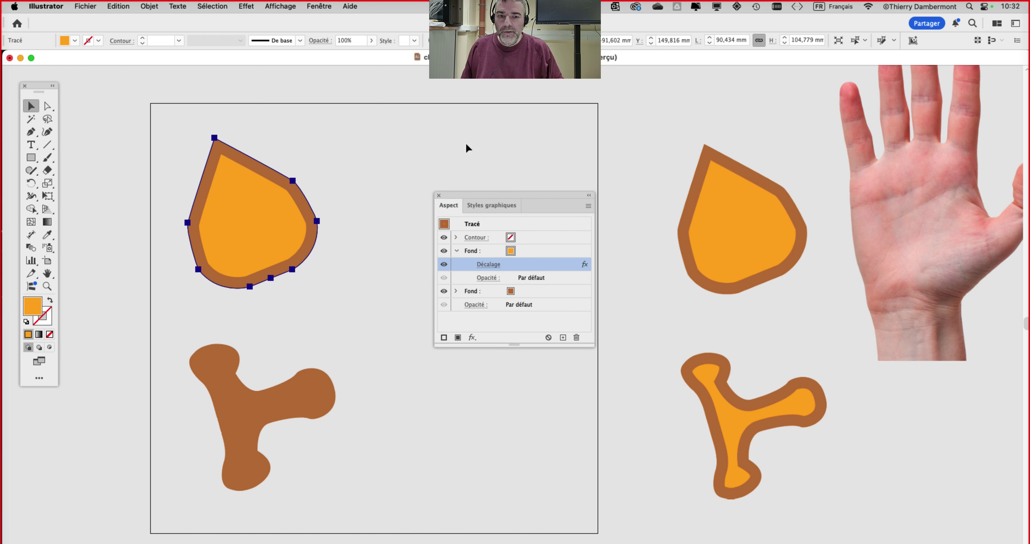
- Show the graphic styles (Styles graphiques), place them closer to the selected teardrop and enlarge their list
drag(485, 200, 606, 77)
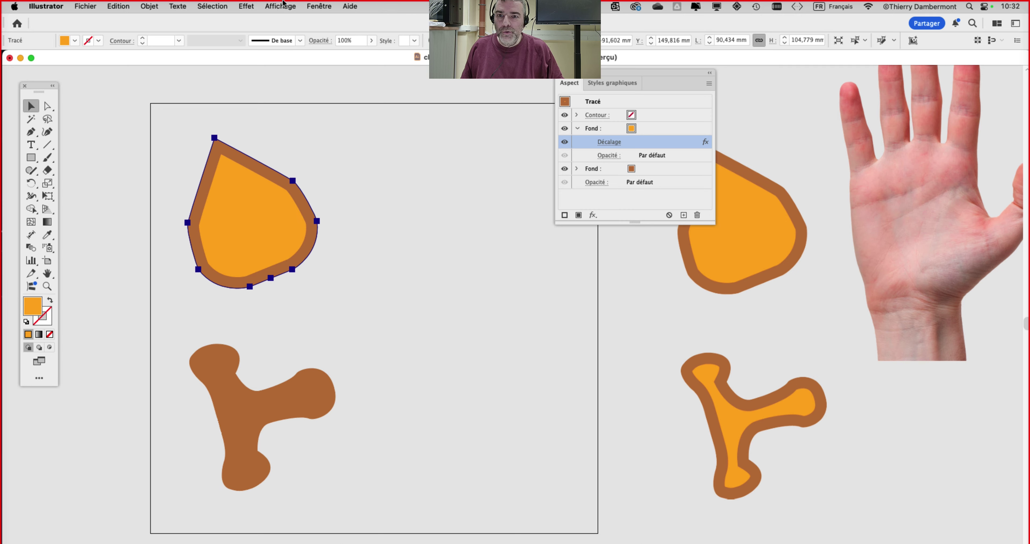
click(317, 6)
scroll(360, 360, down, 5)
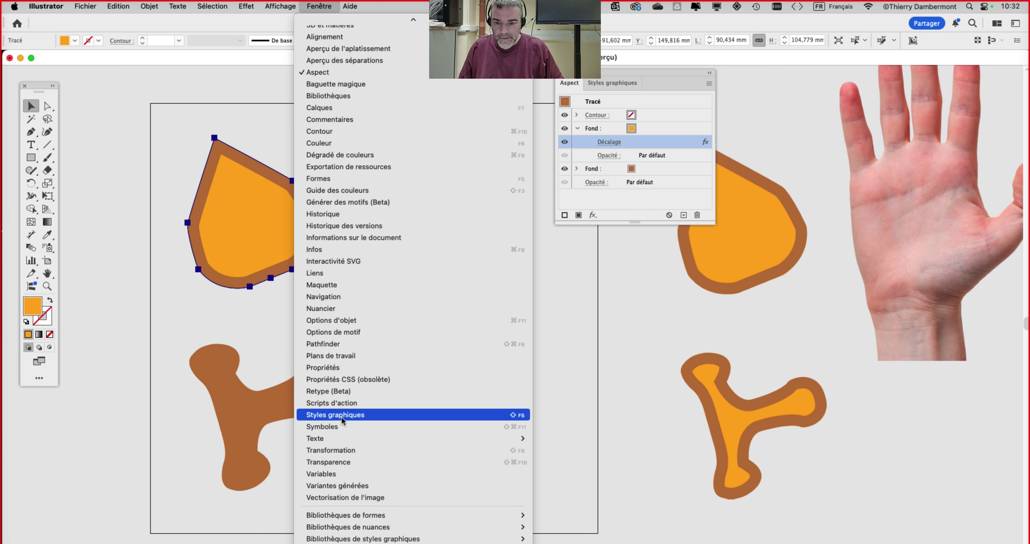
click(341, 416)
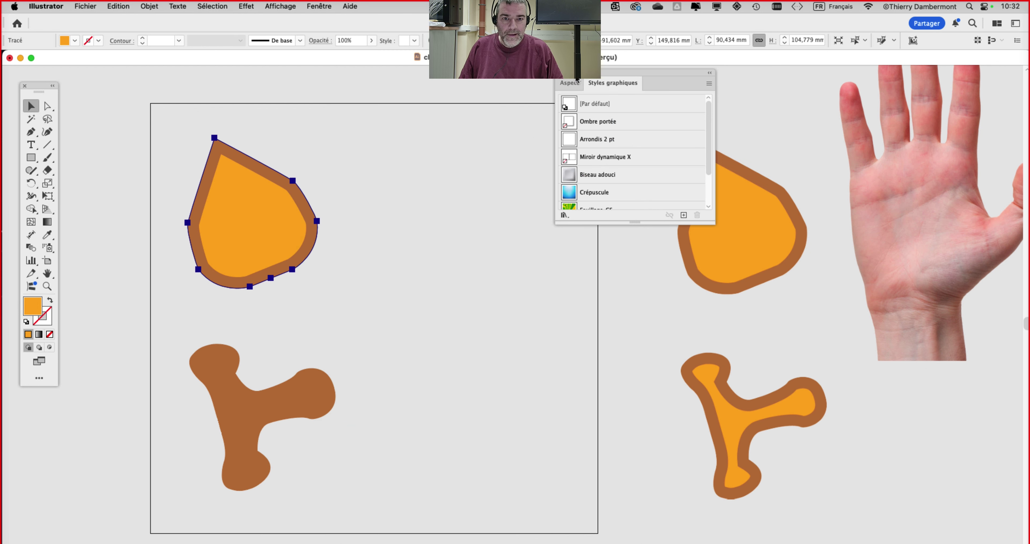
drag(616, 73, 460, 85)
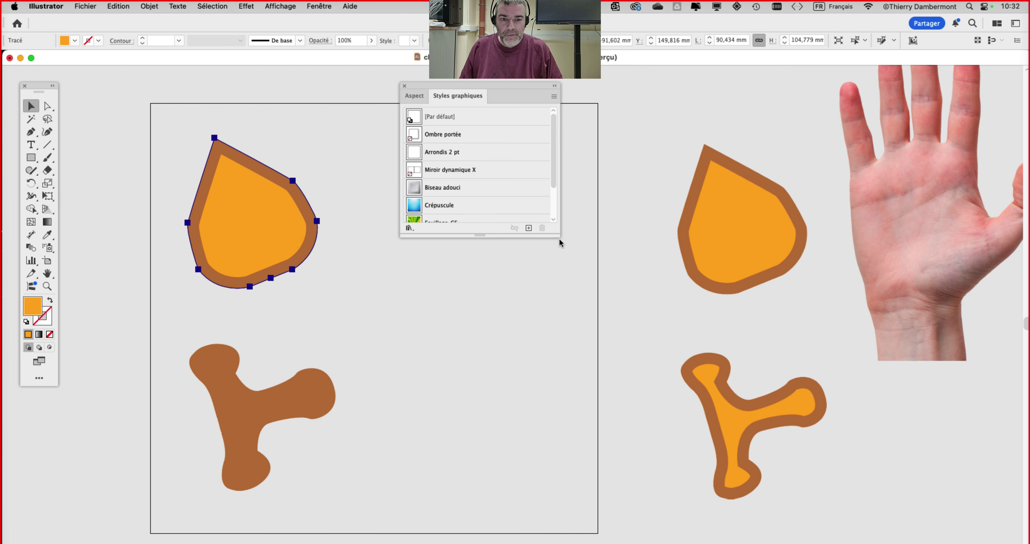
drag(560, 231, 577, 422)
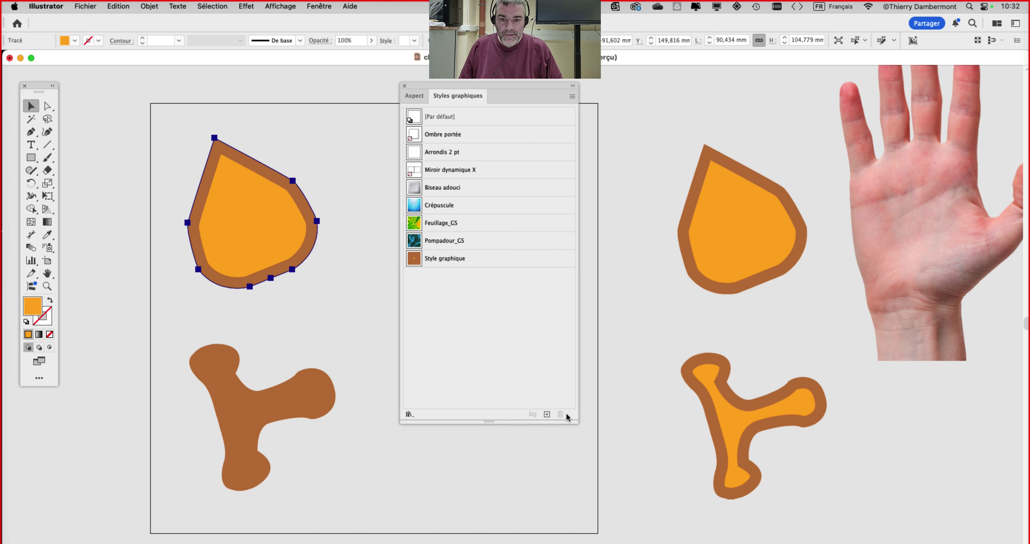
- Delete the existing custom graphic style and save the teardrop's two-fill appearance as a new graphic style
click(345, 254)
drag(460, 258, 560, 414)
click(290, 272)
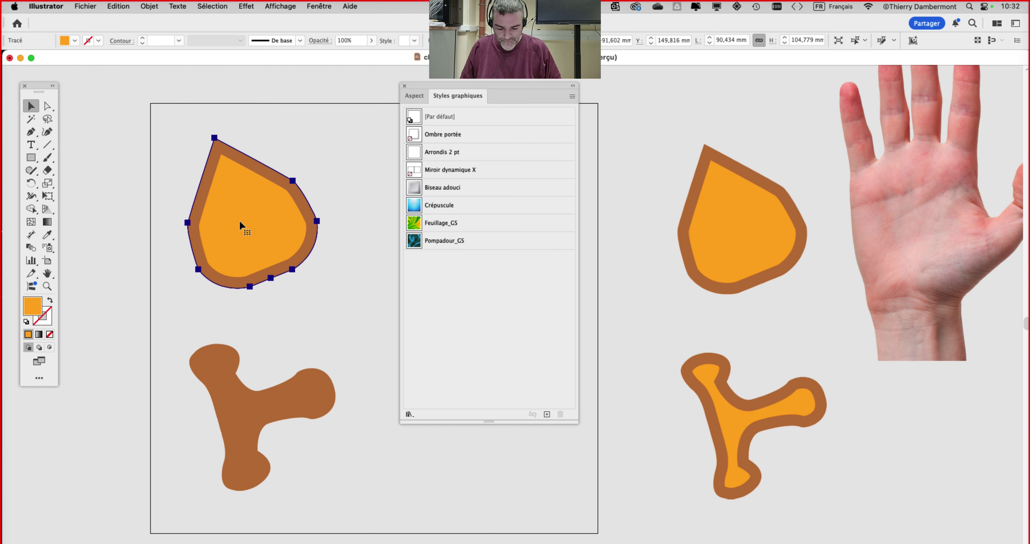
click(547, 414)
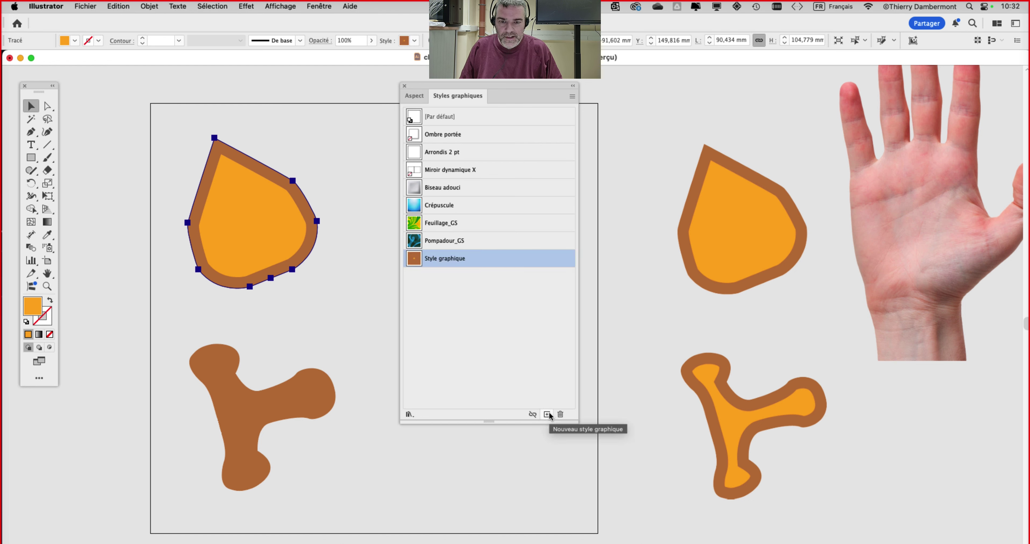
- Apply the new graphic style to the brown three-armed shape below the teardrop and deselect it
drag(478, 85, 546, 85)
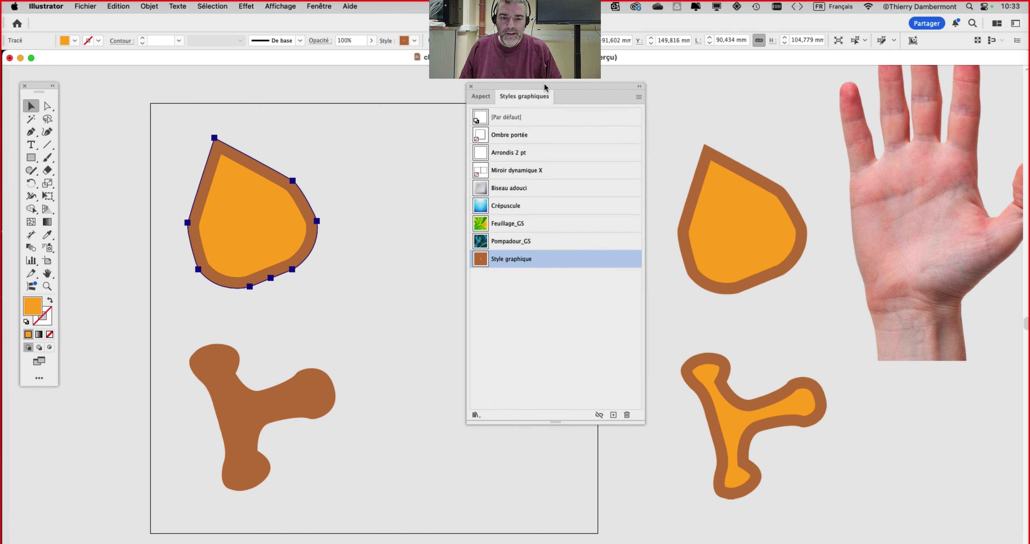
click(260, 430)
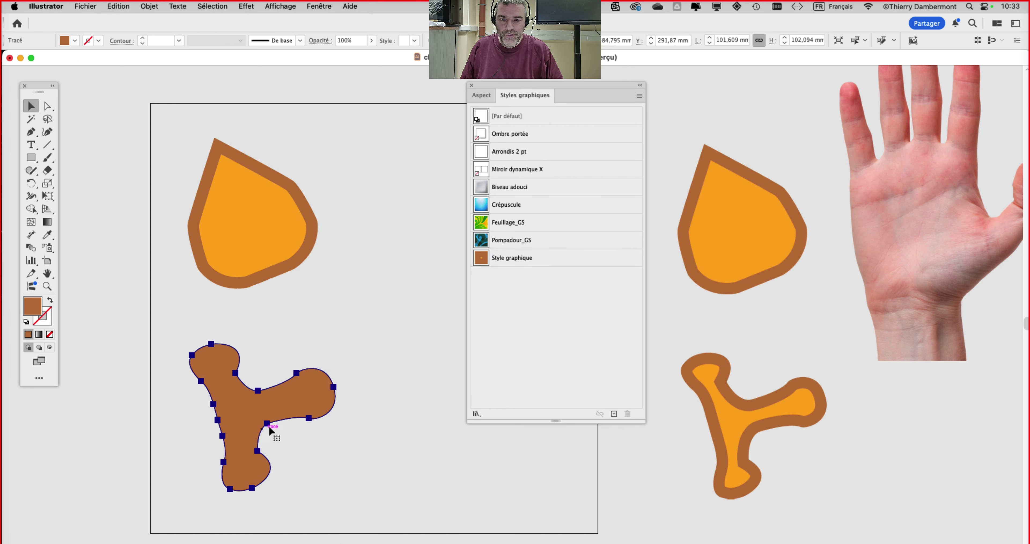
click(538, 262)
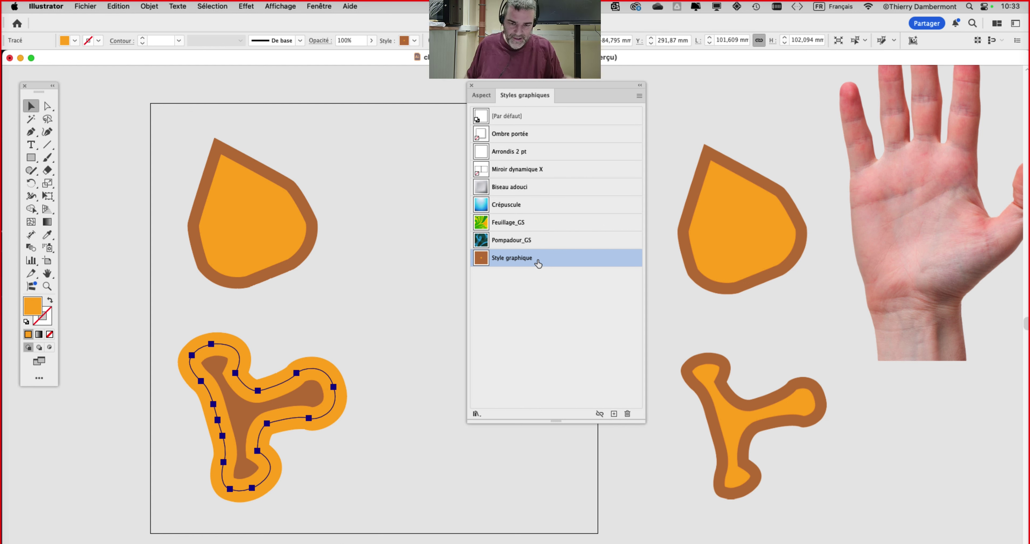
click(372, 459)
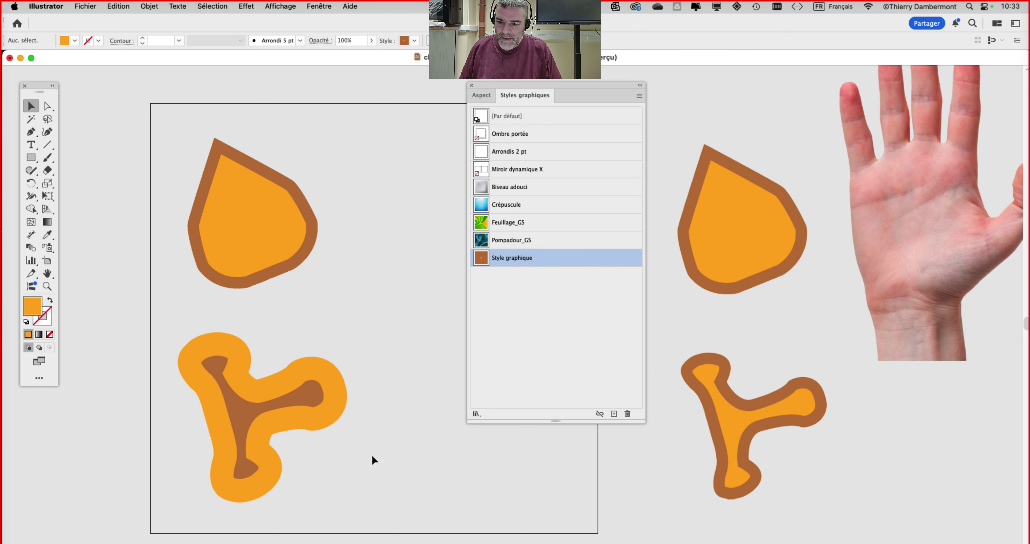
- Move the graphic styles away from the artwork and switch the document to outline view
drag(554, 85, 695, 89)
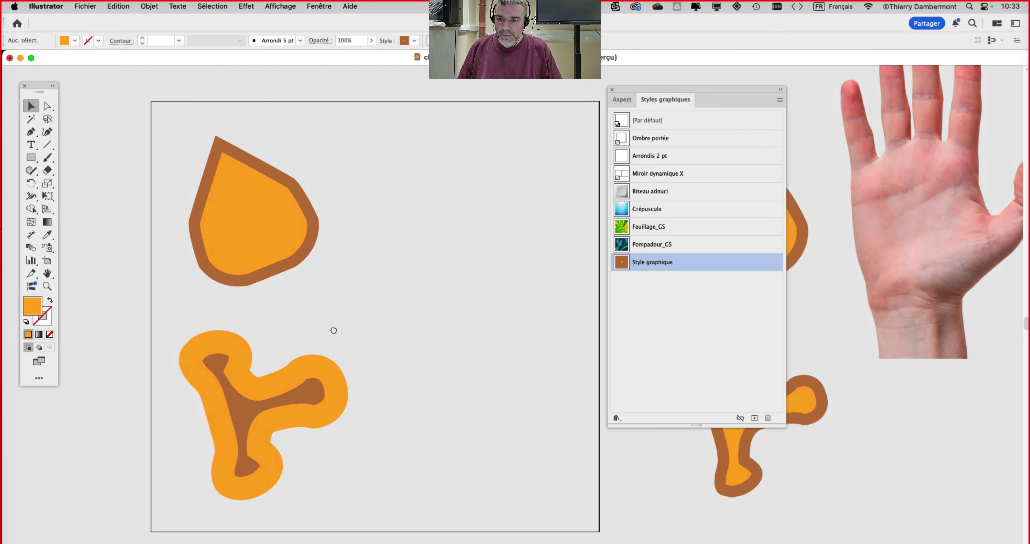
scroll(508, 418, left, 4)
scroll(508, 418, down, 3)
drag(462, 365, 358, 345)
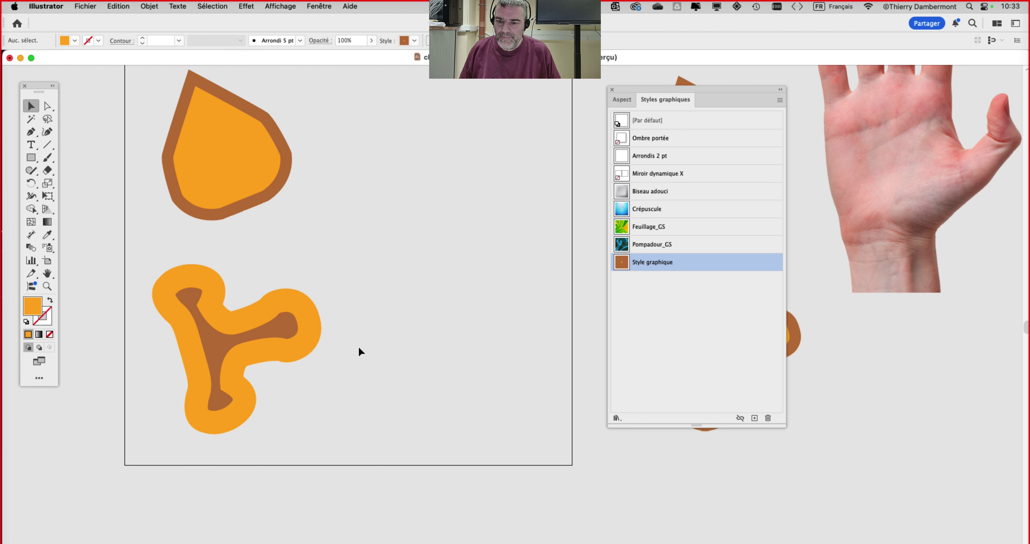
key(super+y)
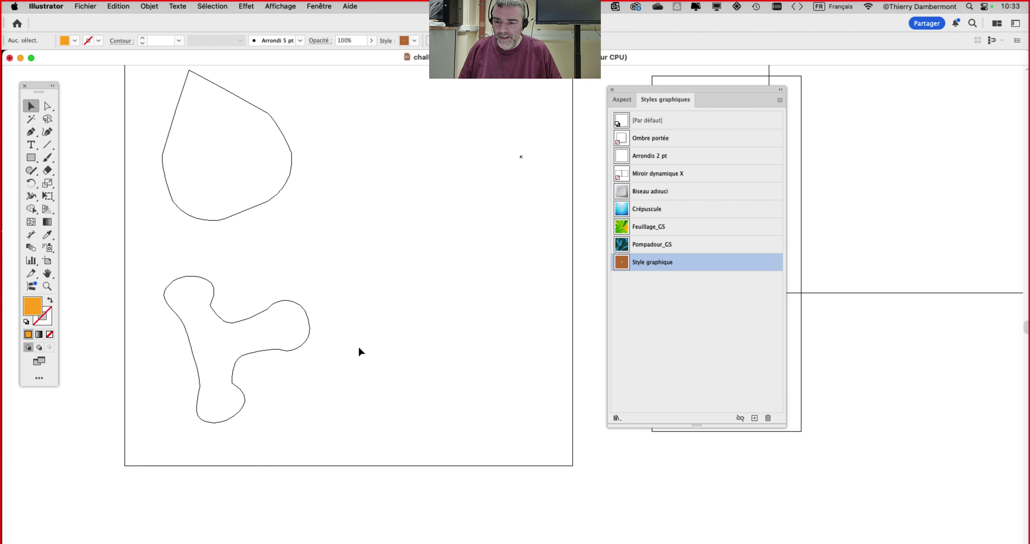
- Examine the three-armed shape's contour up close along its arms and curves for a break in the path
scroll(222, 300, up, 5)
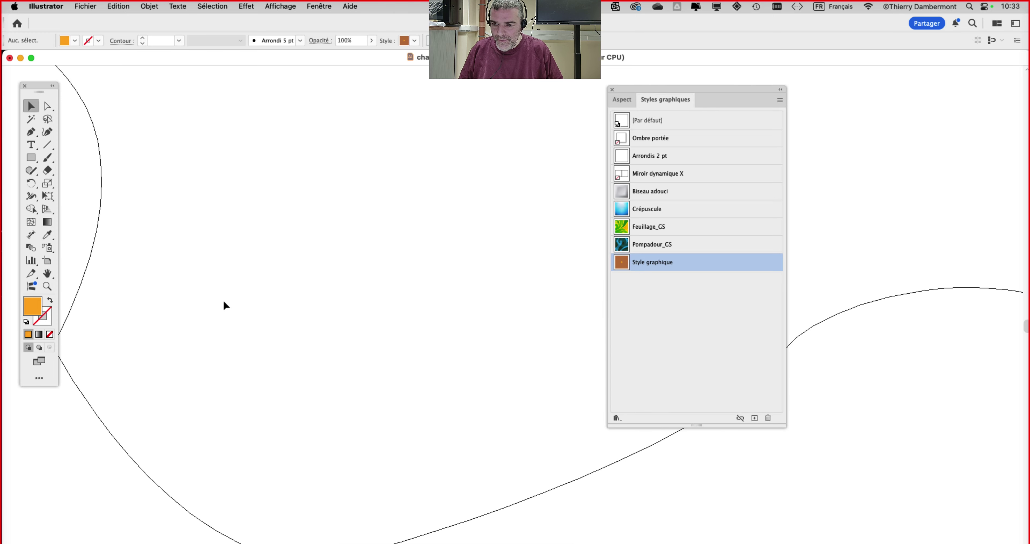
drag(212, 333, 472, 414)
scroll(308, 360, up, 5)
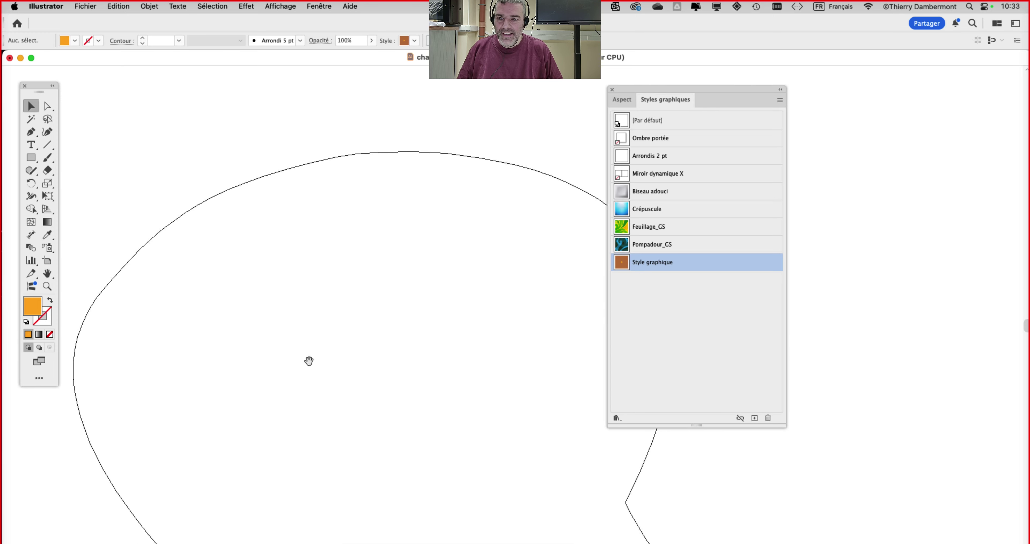
drag(370, 385, 281, 108)
scroll(281, 108, down, 5)
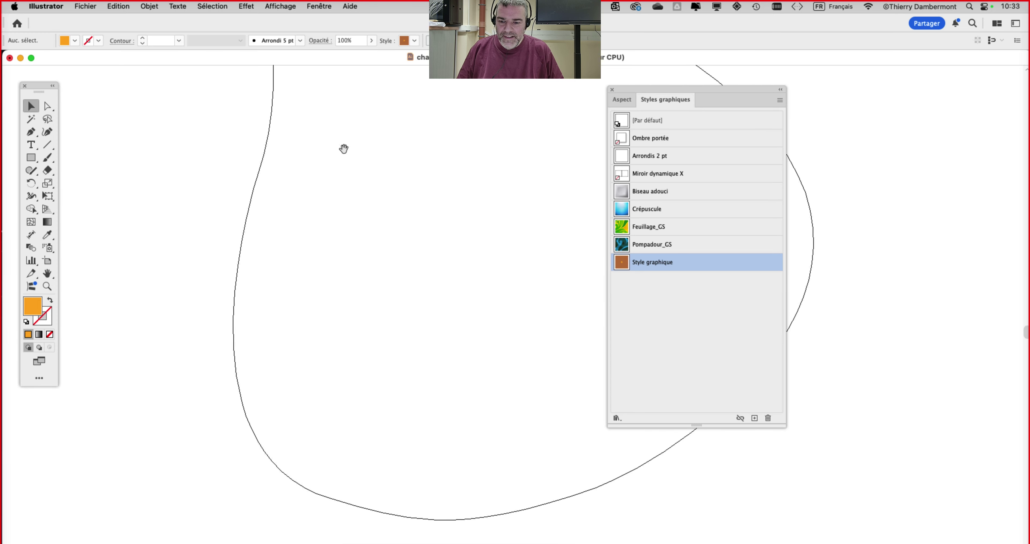
drag(343, 149, 190, 320)
scroll(289, 418, up, 5)
drag(384, 169, 320, 363)
scroll(384, 258, down, 5)
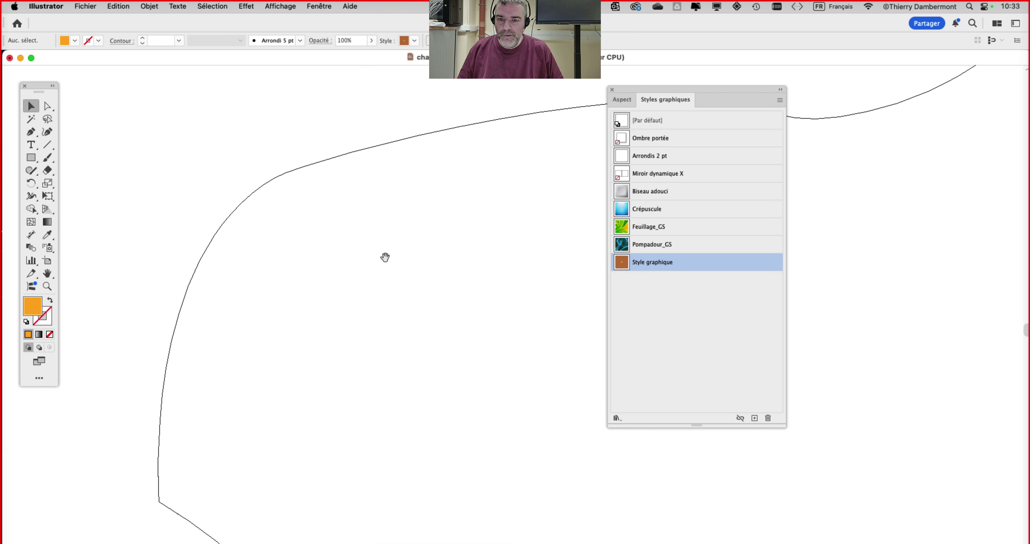
drag(384, 258, 444, 291)
scroll(292, 379, up, 5)
scroll(312, 428, down, 3)
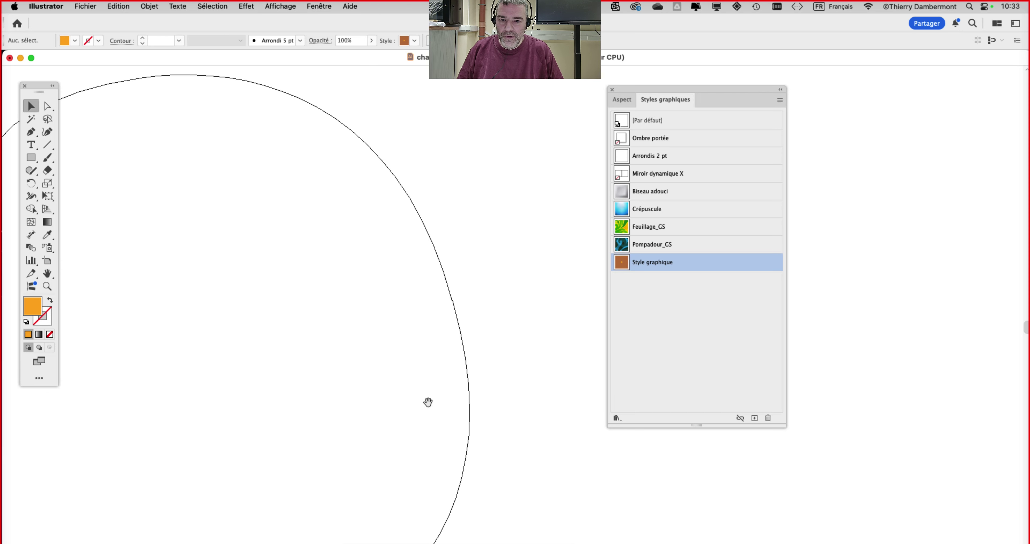
drag(427, 402, 485, 377)
scroll(485, 377, up, 3)
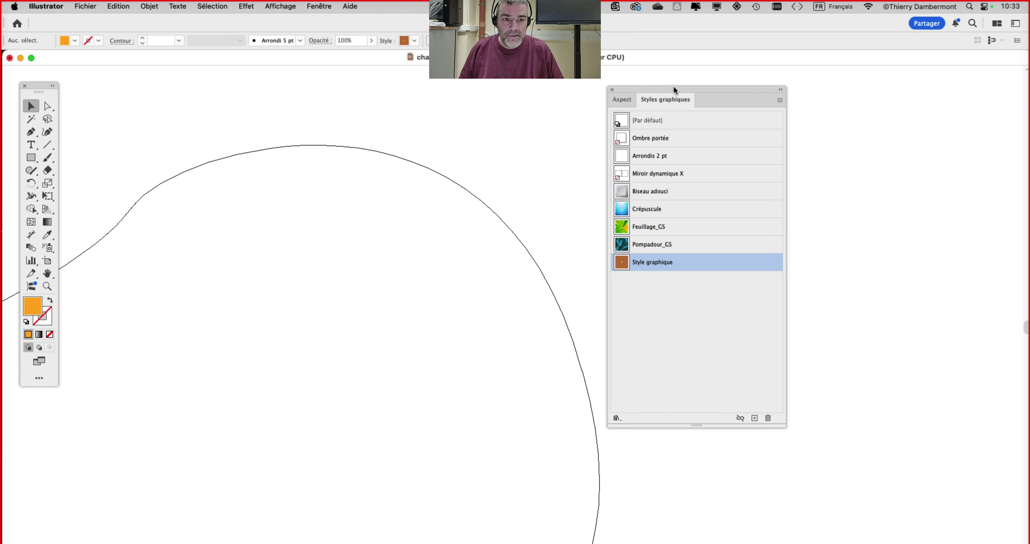
drag(674, 87, 858, 88)
scroll(411, 230, down, 2)
scroll(411, 239, down, 3)
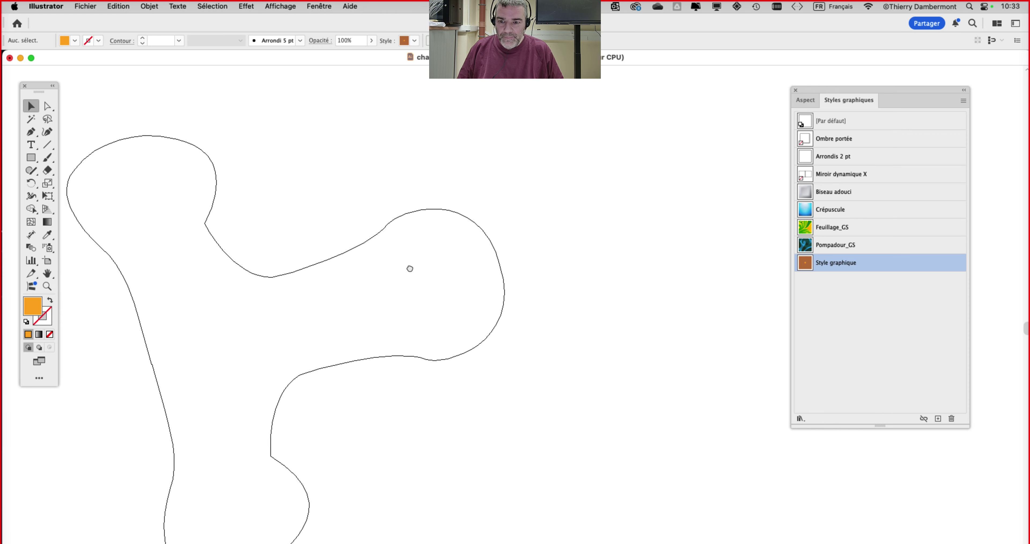
- Select the three-armed path and magnify the anchor point on its right arm to check for separated end points
click(479, 199)
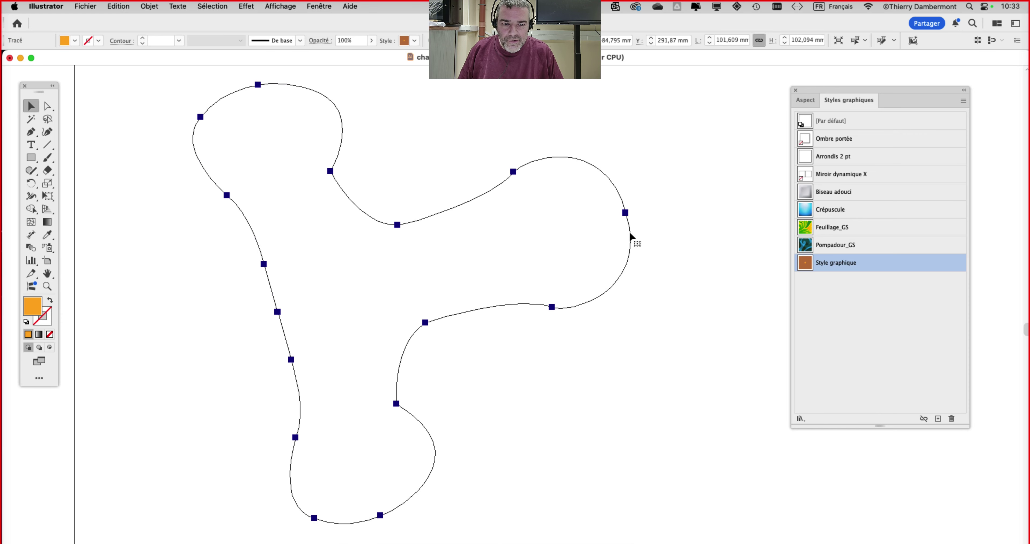
click(656, 226)
scroll(625, 213, up, 5)
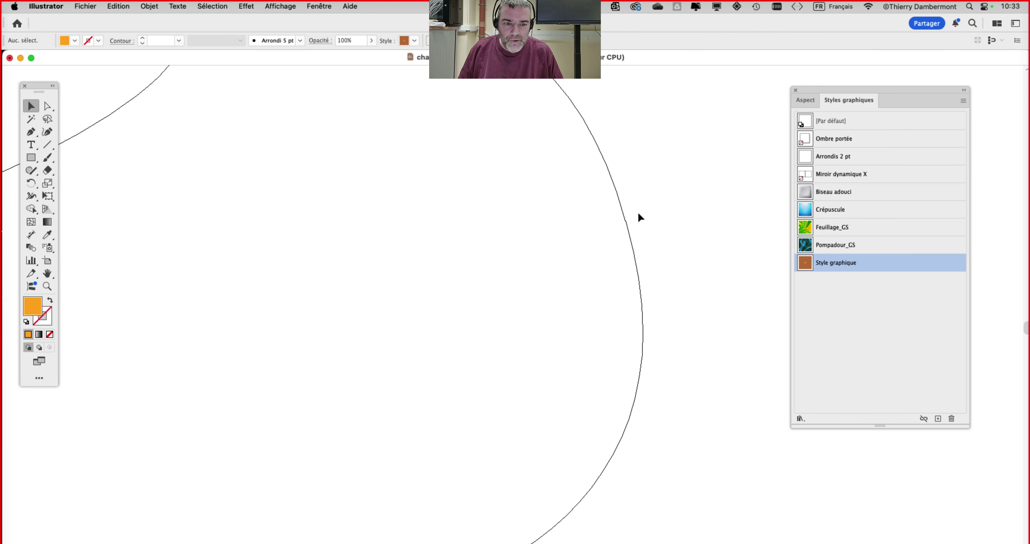
click(604, 215)
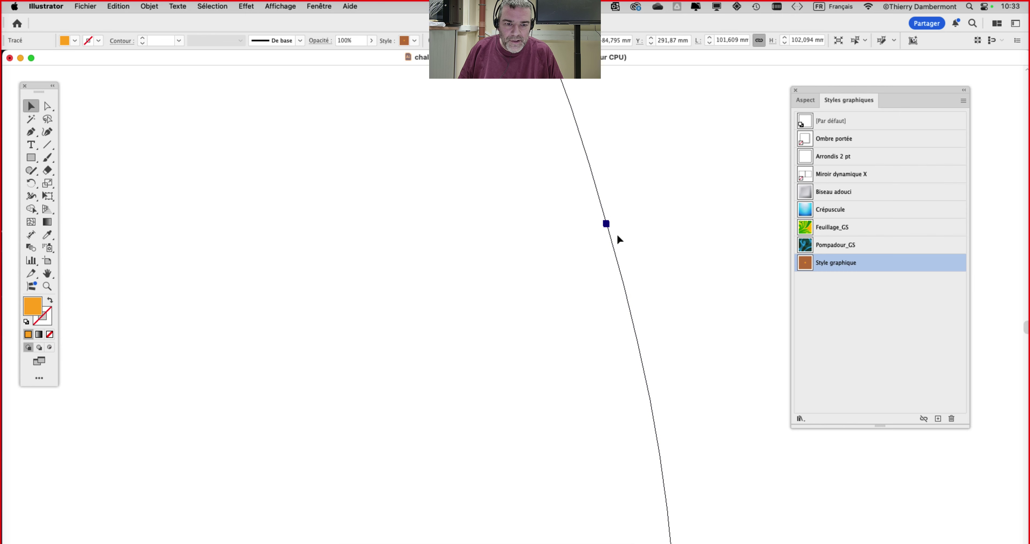
scroll(616, 239, up, 5)
scroll(548, 92, right, 5)
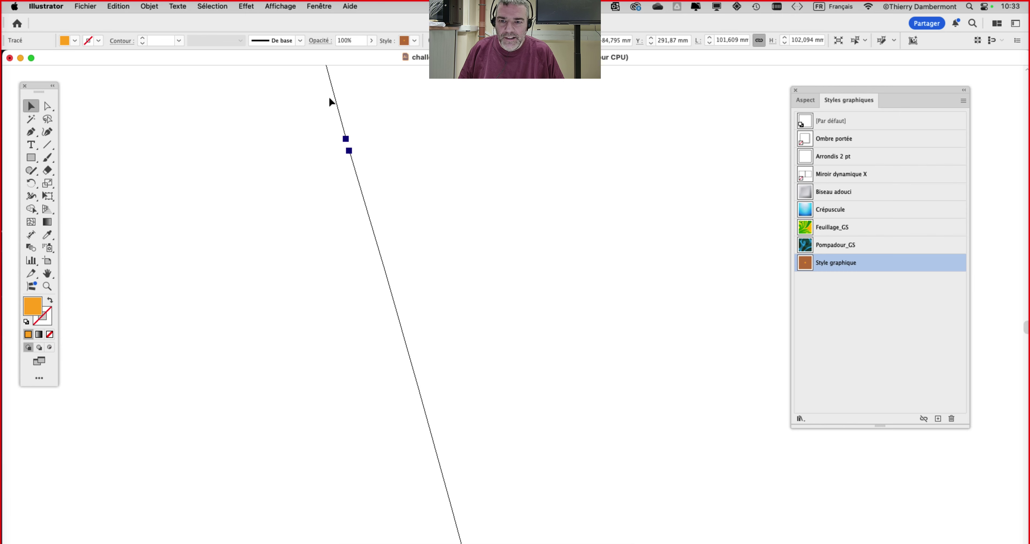
scroll(328, 103, up, 10)
scroll(440, 185, down, 10)
scroll(440, 185, left, 4)
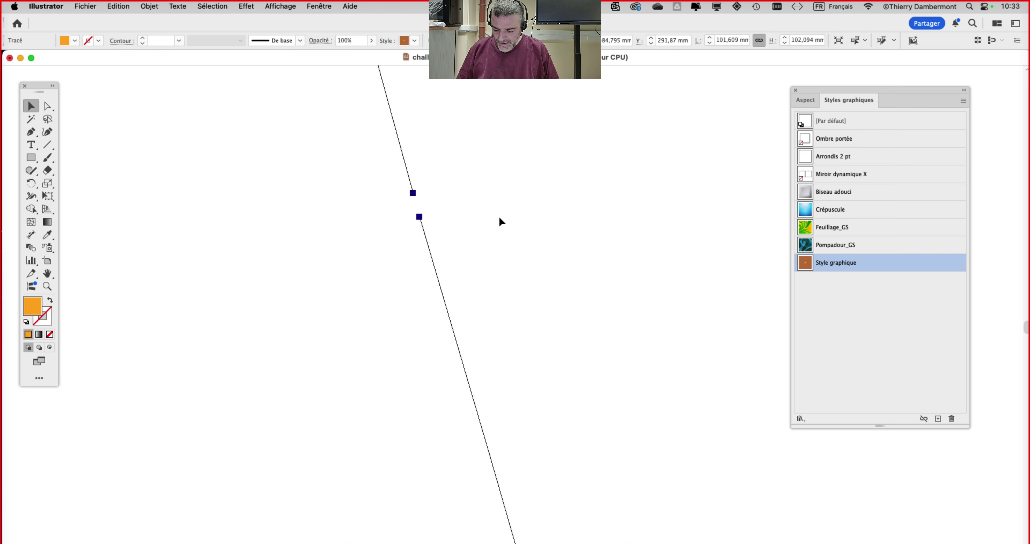
- Try to join the two separated end points on the three-armed path's right arm and undo the attempt
key(super+z)
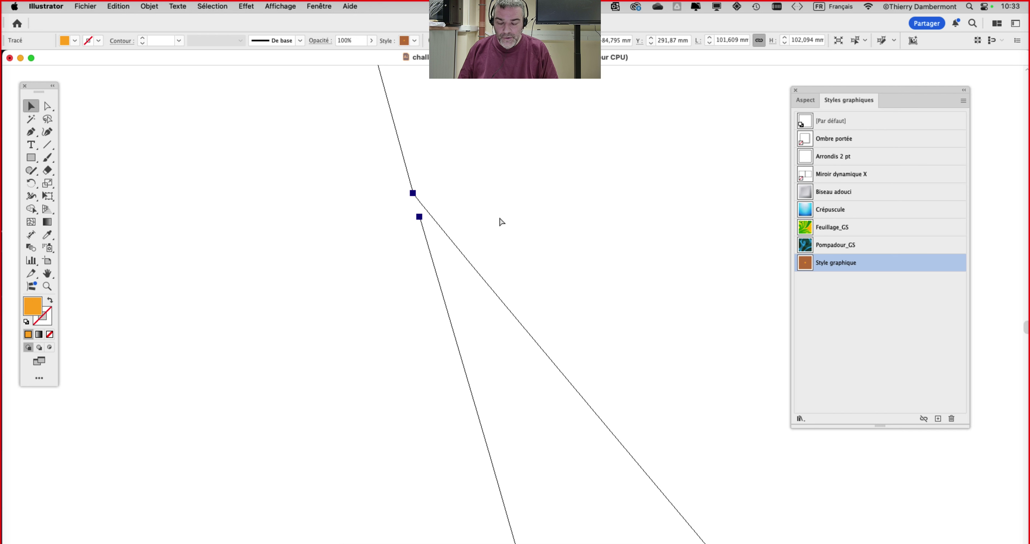
key(super+z)
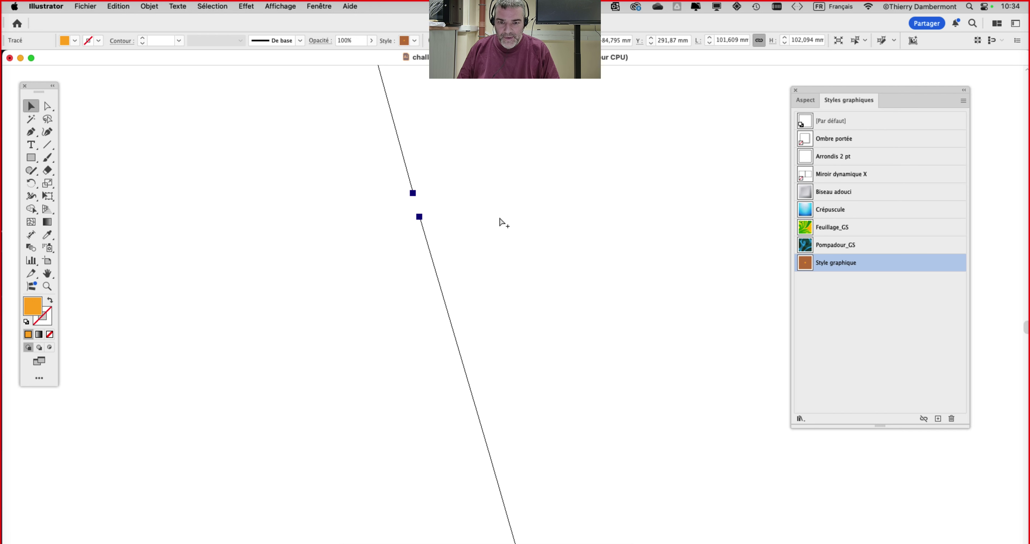
key(super+z)
key(super+z)
key(super+z)
key(super+z)
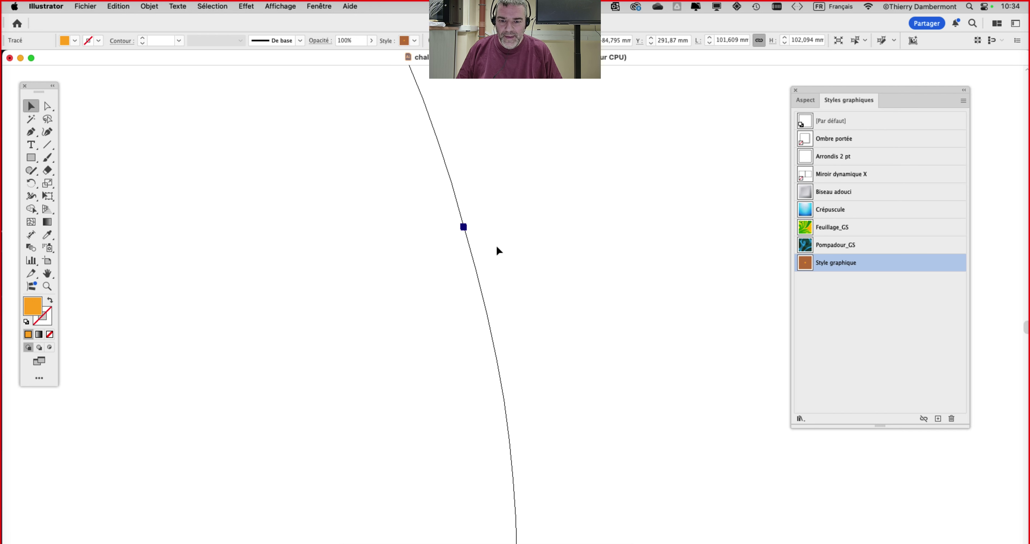
- Select the three-armed path, join its open end points, and reselect it to check the right arm before deselecting
click(511, 261)
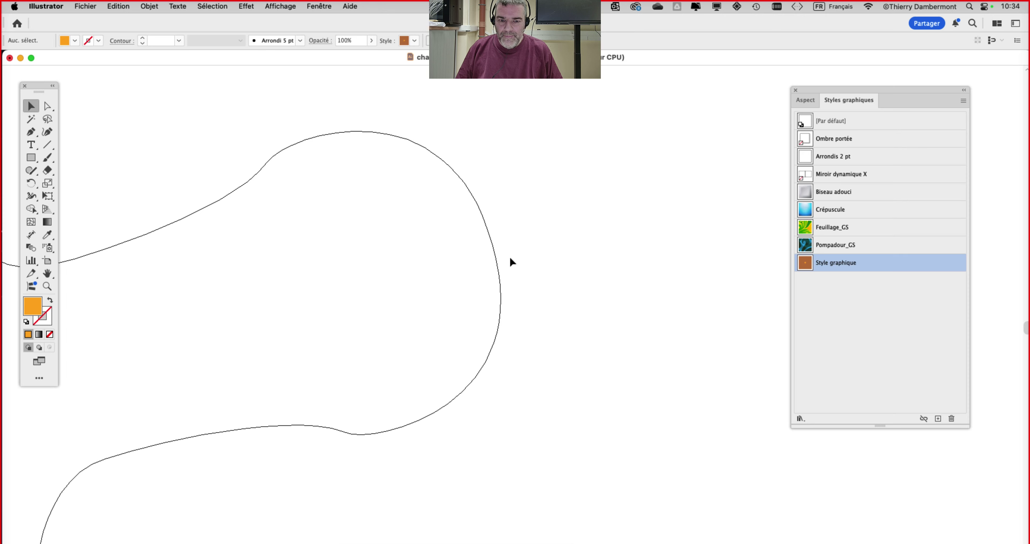
click(496, 258)
click(150, 6)
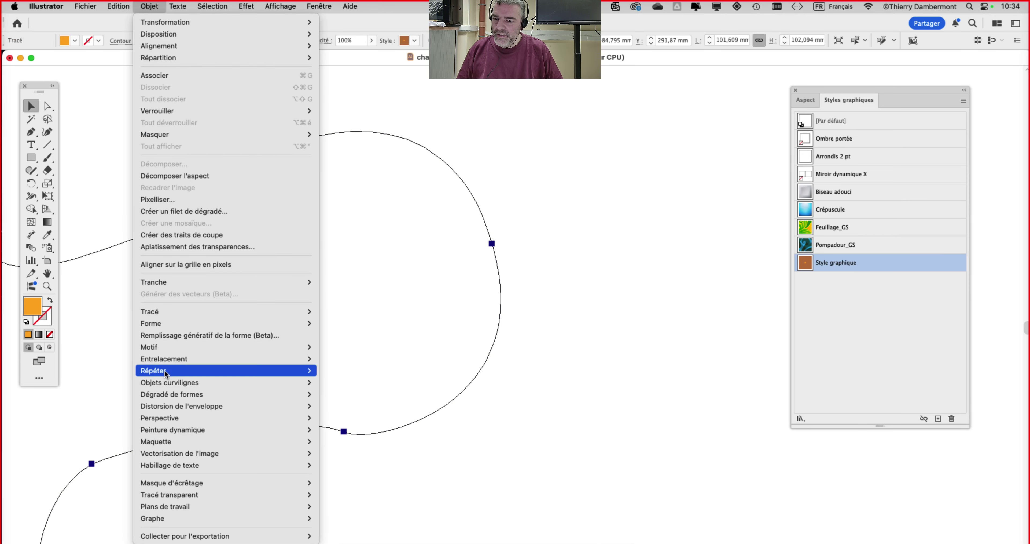
mouse_move(196, 311)
click(437, 316)
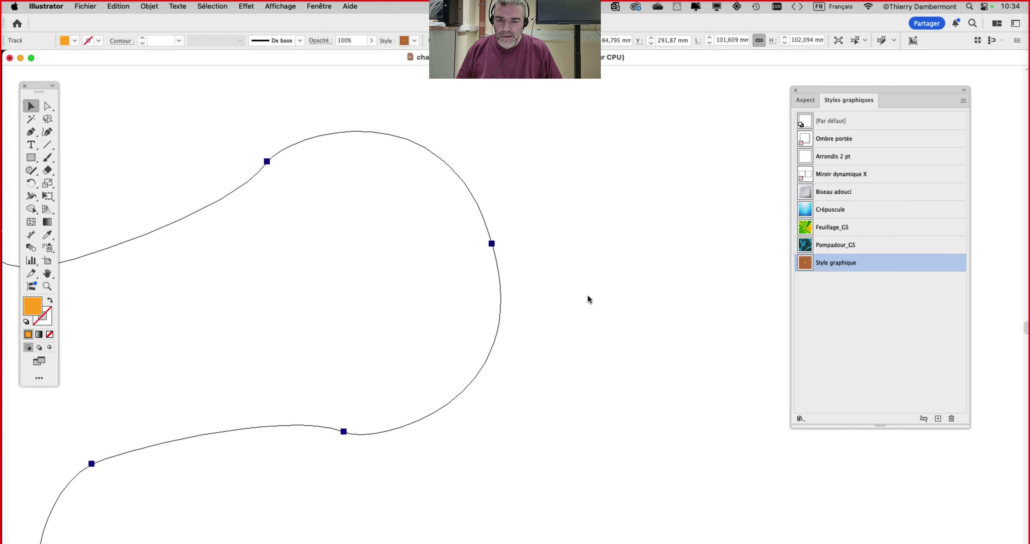
click(516, 280)
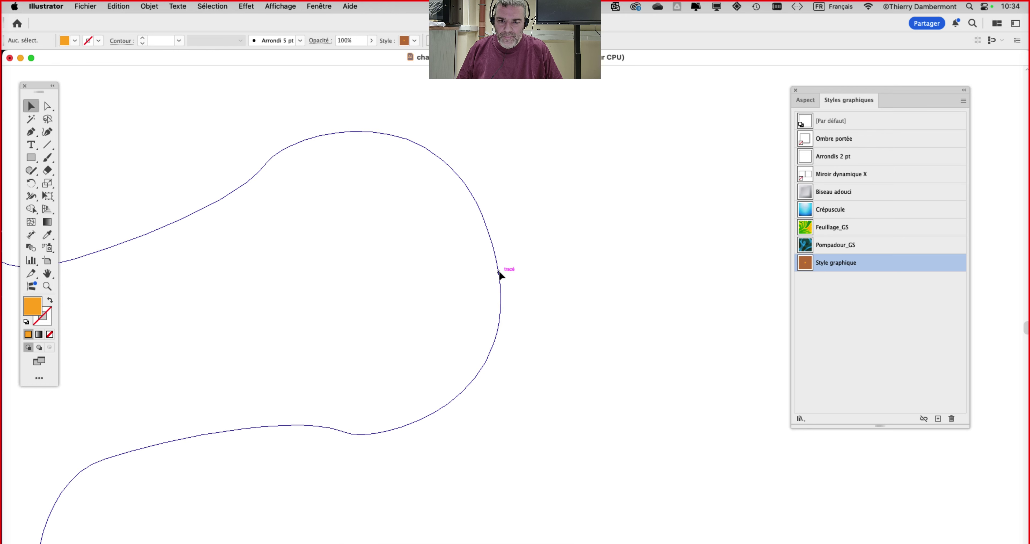
click(499, 272)
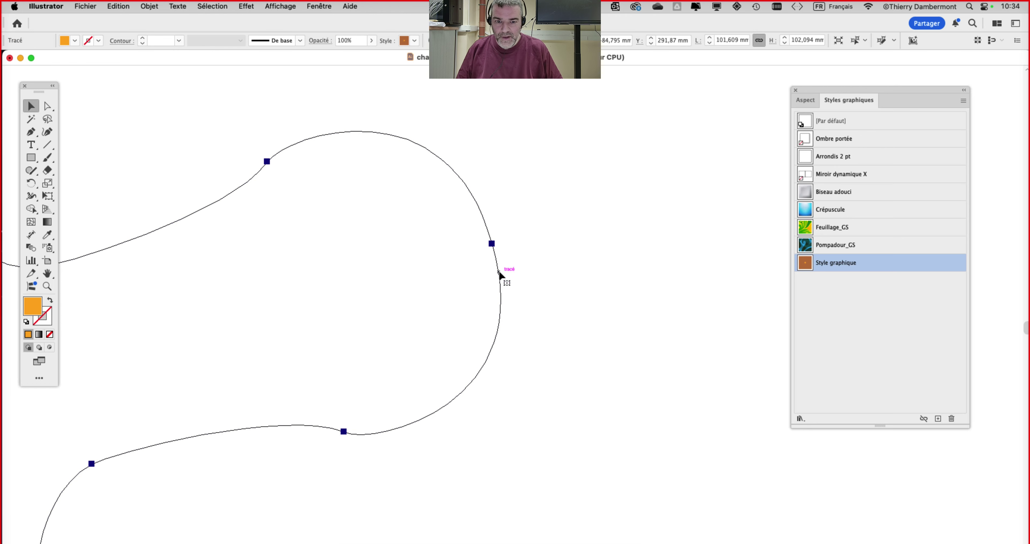
click(553, 281)
scroll(553, 282, down, 4)
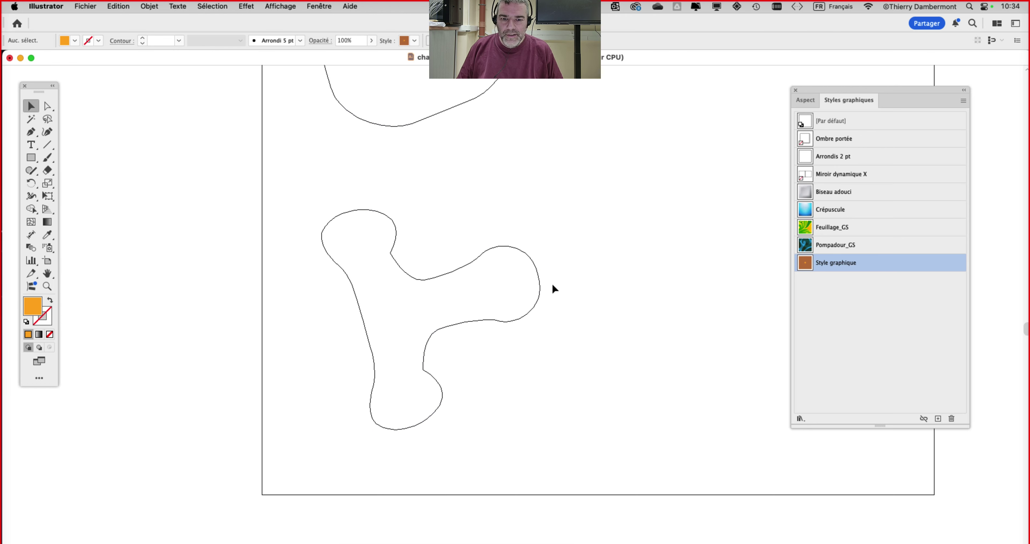
- Return from outline to preview display and compare the repaired three-armed shape and the drop shape with their models
scroll(558, 282, up, 6)
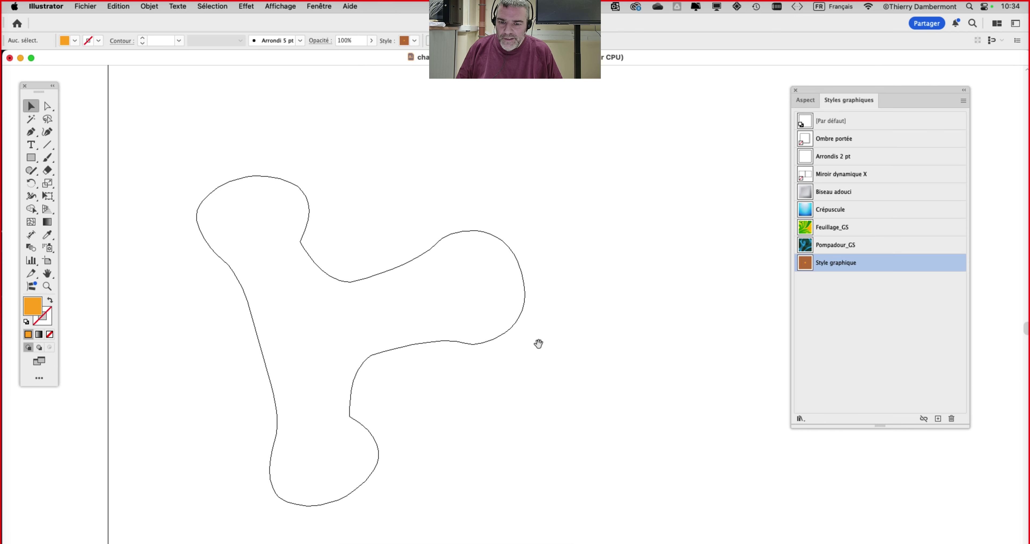
drag(538, 344, 519, 292)
key(super+y)
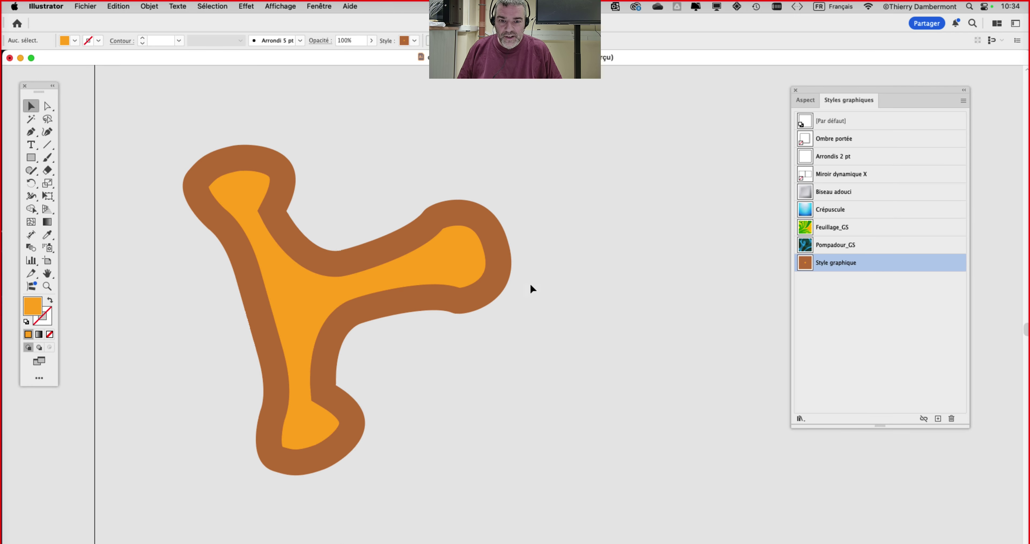
scroll(531, 283, down, 2)
scroll(529, 288, down, 2)
drag(530, 288, 306, 420)
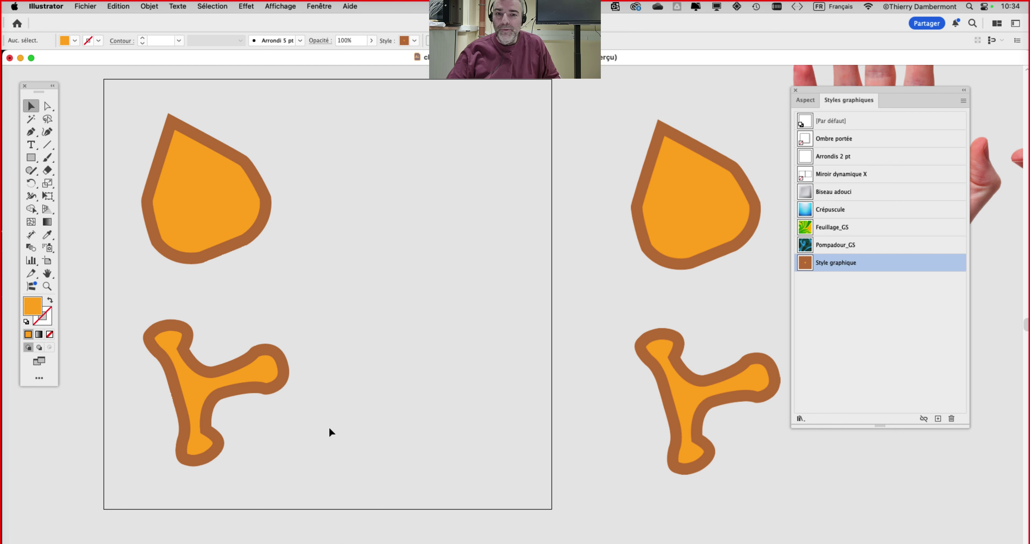
- Close the document challenge 1 du 21 dec 2024.ai without saving the changes and switch to the Finder window listing the challenge files
click(9, 58)
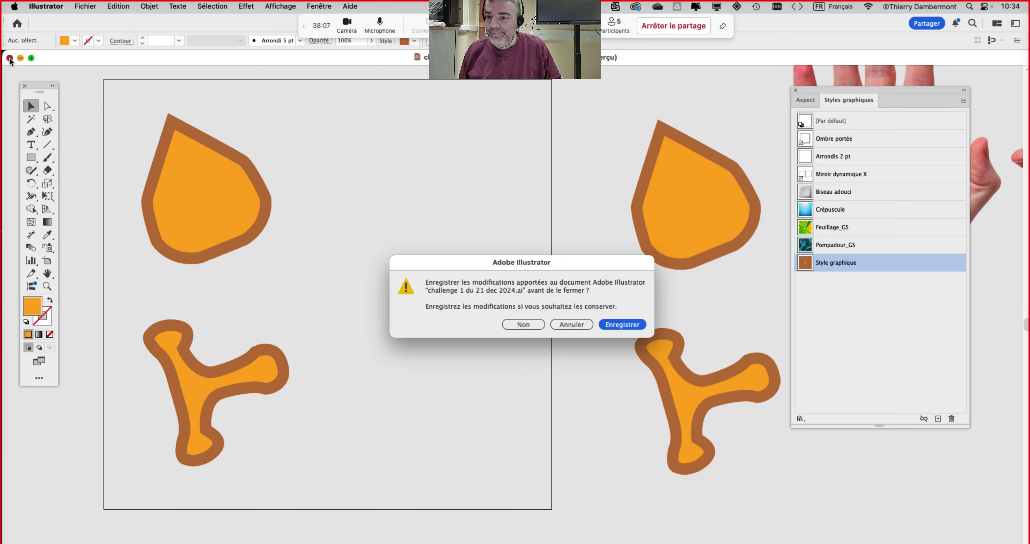
click(524, 324)
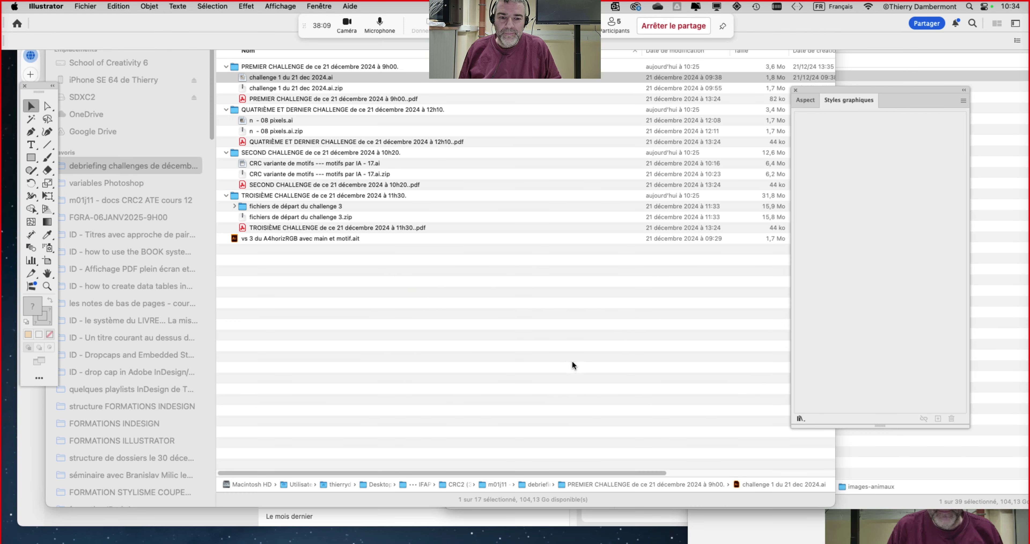
click(464, 297)
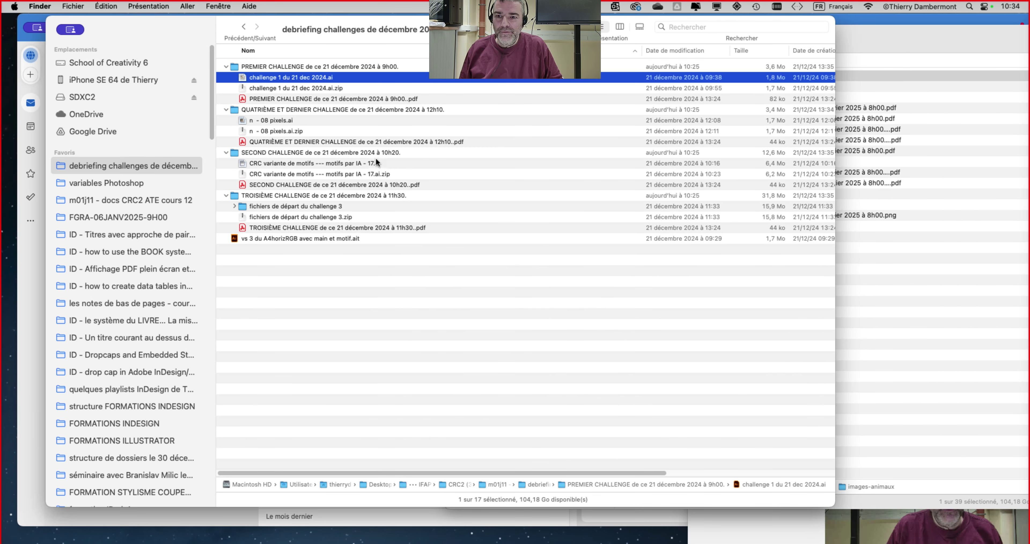